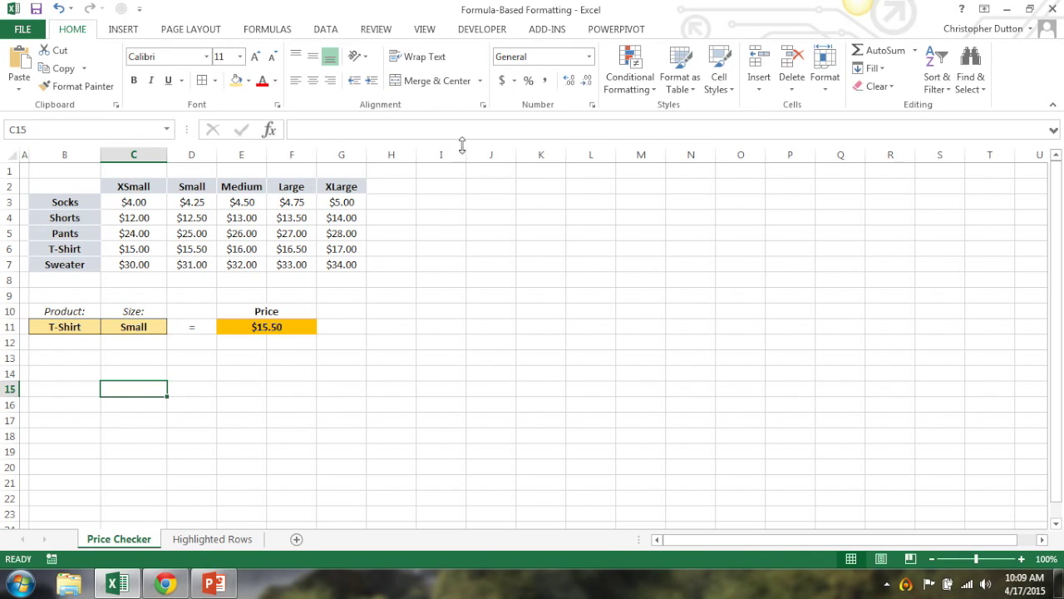
Step: Open the Conditional Formatting menu above the Price Checker's price table
click(625, 89)
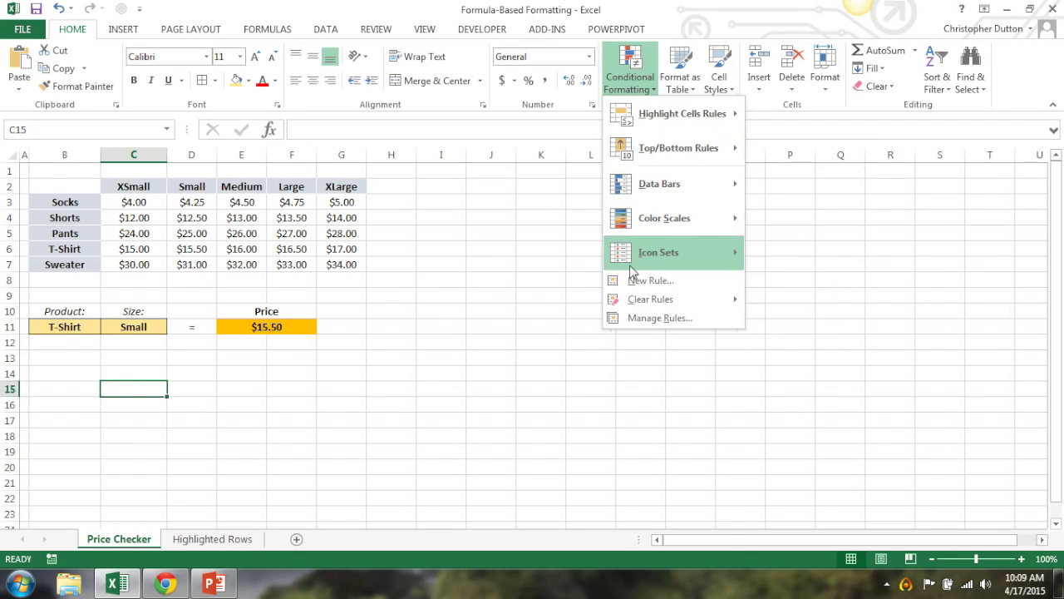
Step: Dismiss the Conditional Formatting menu and select E11 to view its INDEX/MATCH price formula
mouse_move(657, 258)
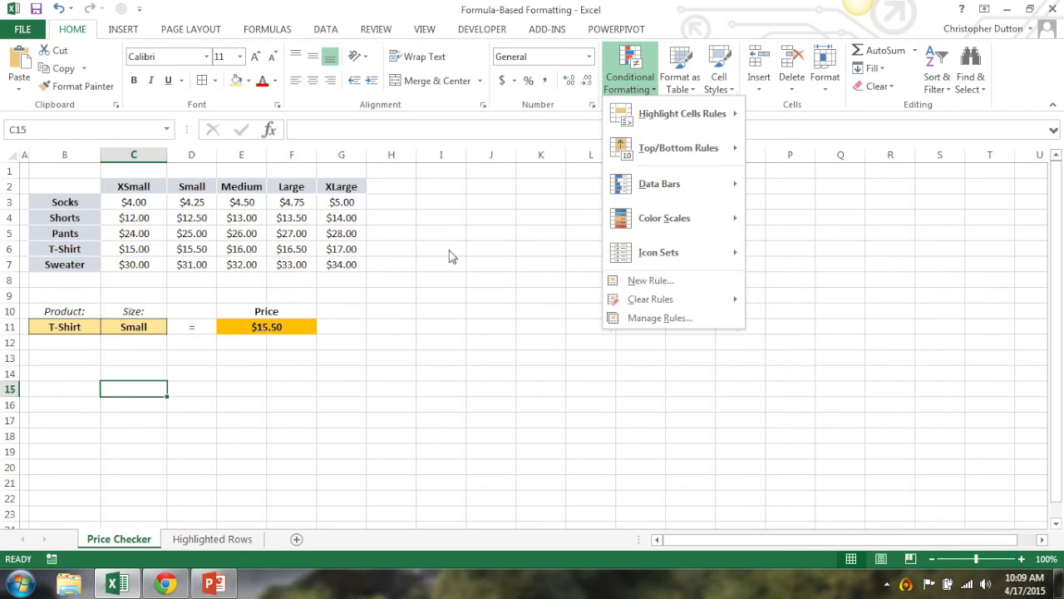
click(439, 226)
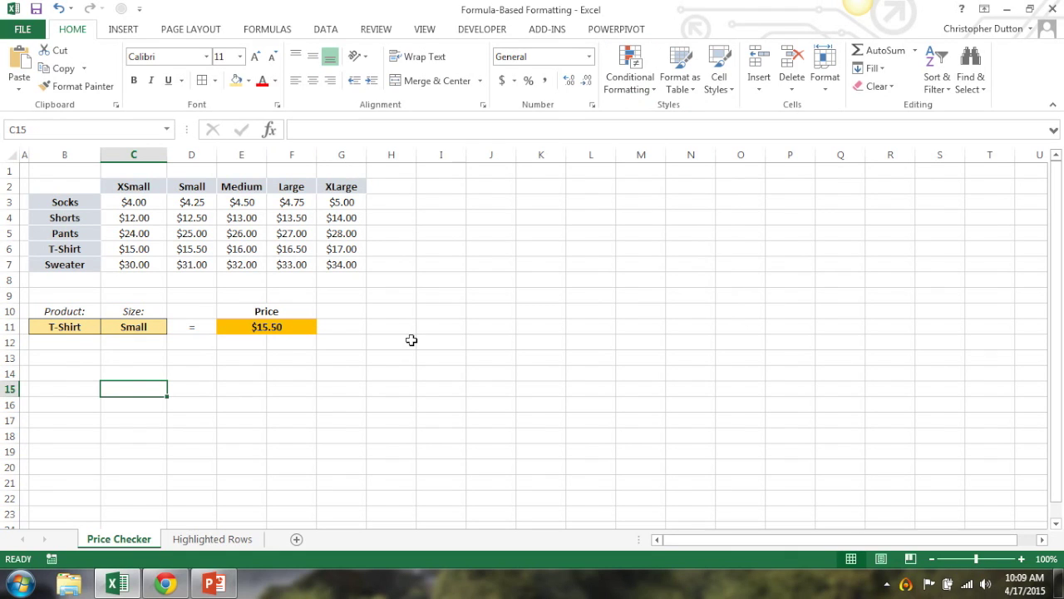
click(272, 327)
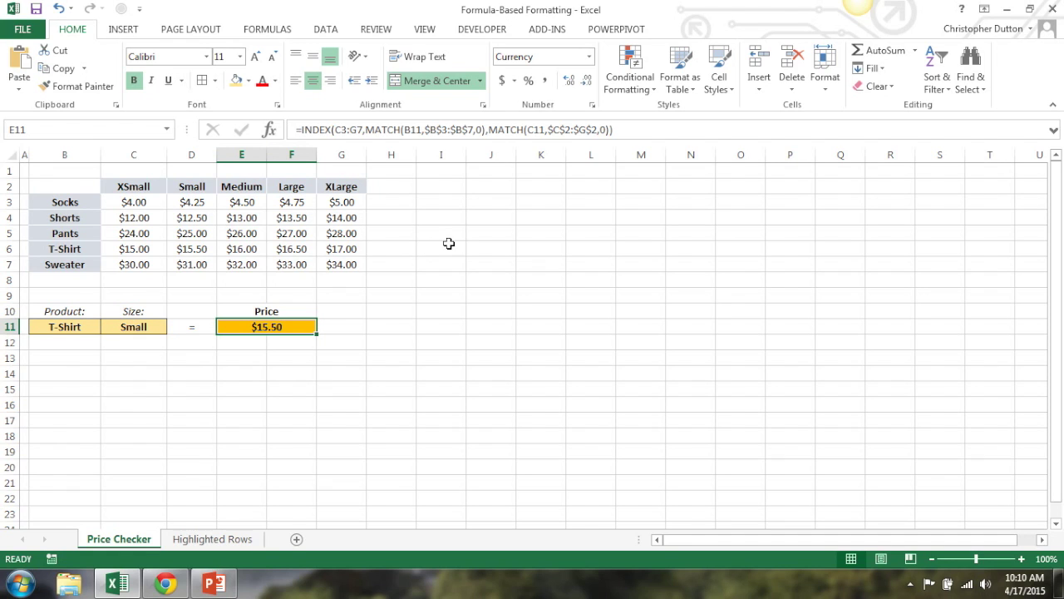
Step: Set the price lookup to Shorts and Large so E11 returns $13.50
click(425, 243)
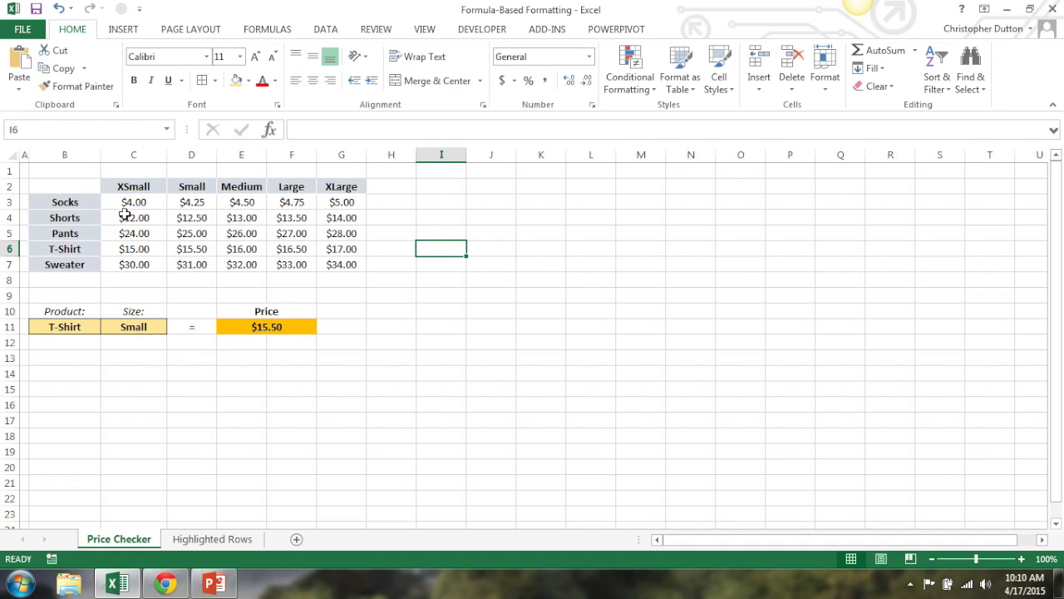
drag(124, 203, 344, 262)
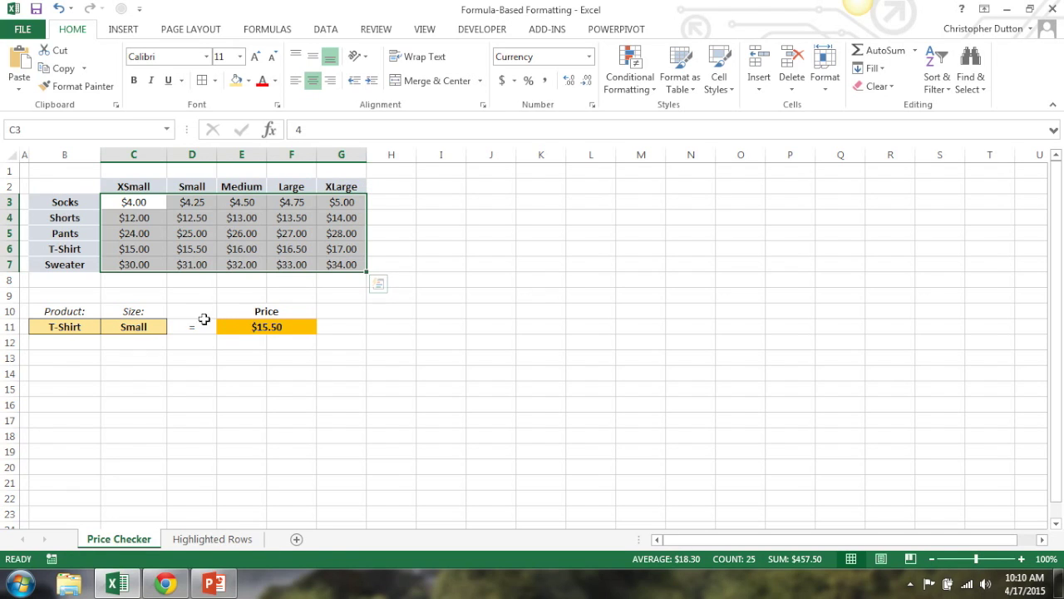
click(74, 331)
click(107, 327)
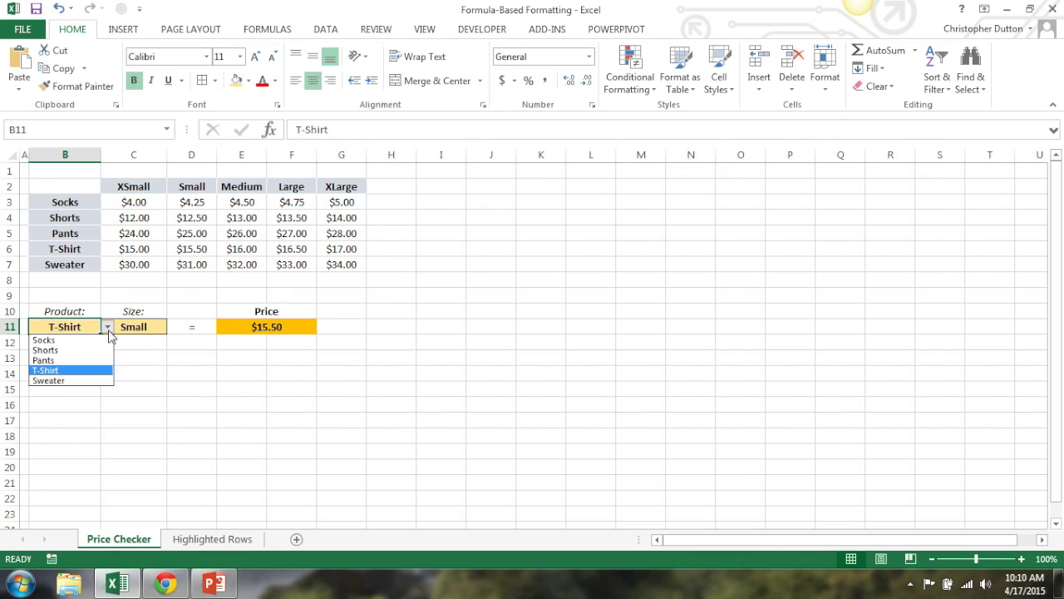
click(83, 351)
click(134, 327)
click(173, 327)
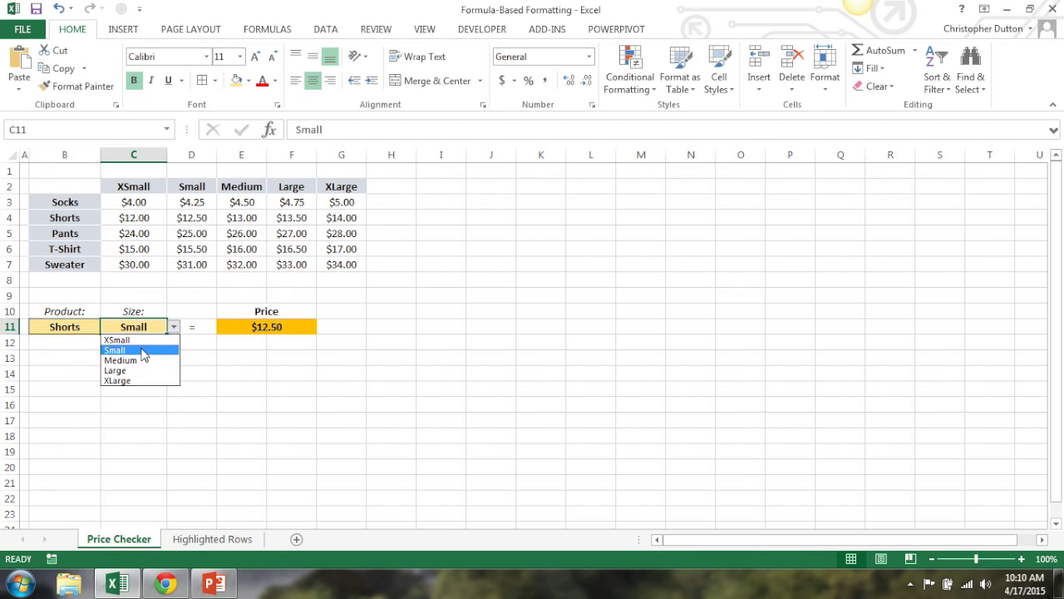
click(147, 370)
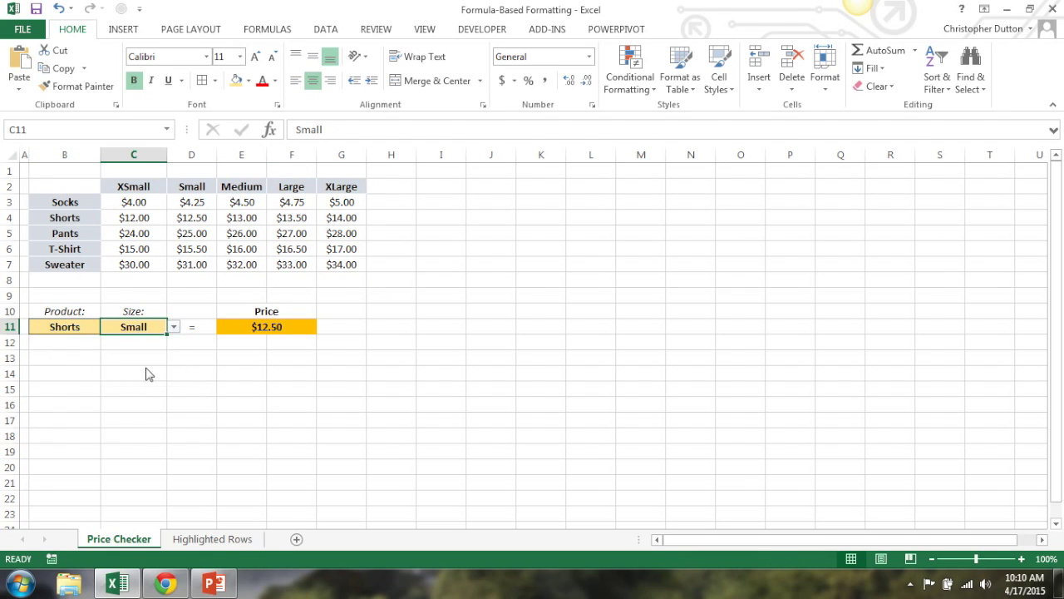
click(260, 326)
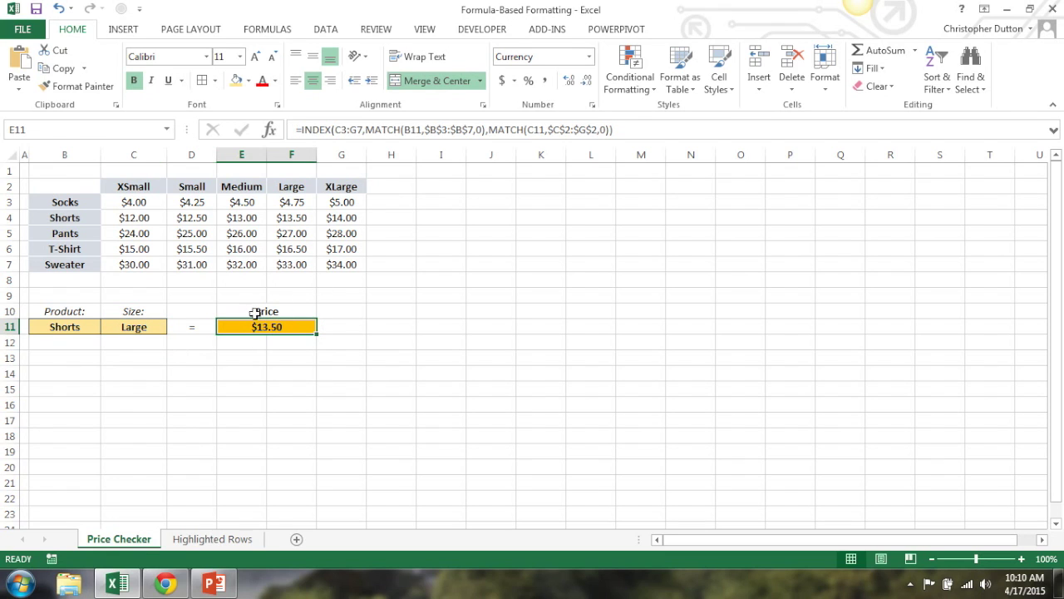
Step: Select the price table range C3:G7
click(344, 328)
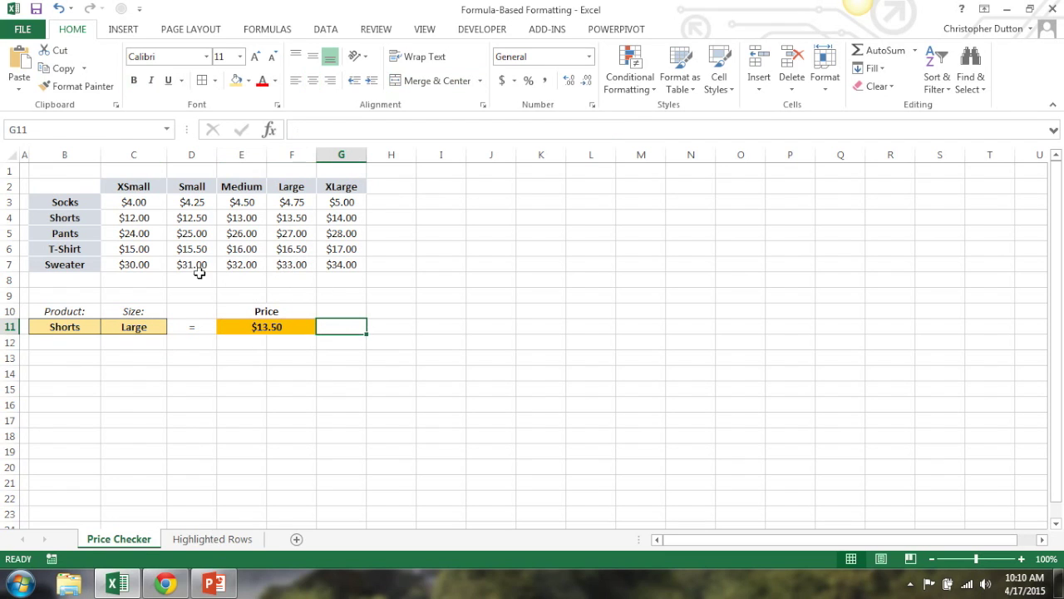
click(165, 205)
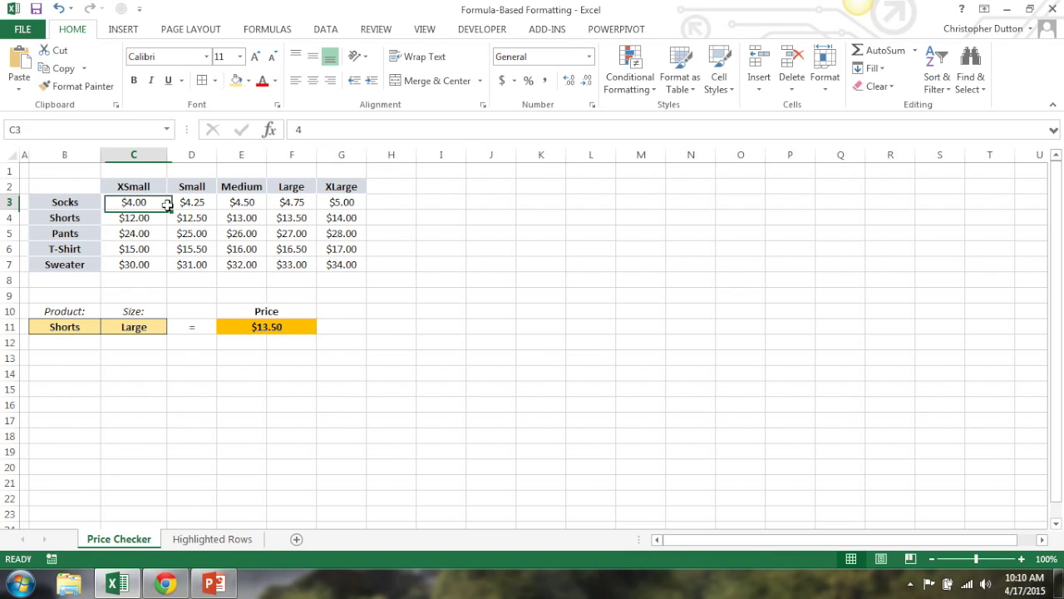
drag(166, 204, 342, 263)
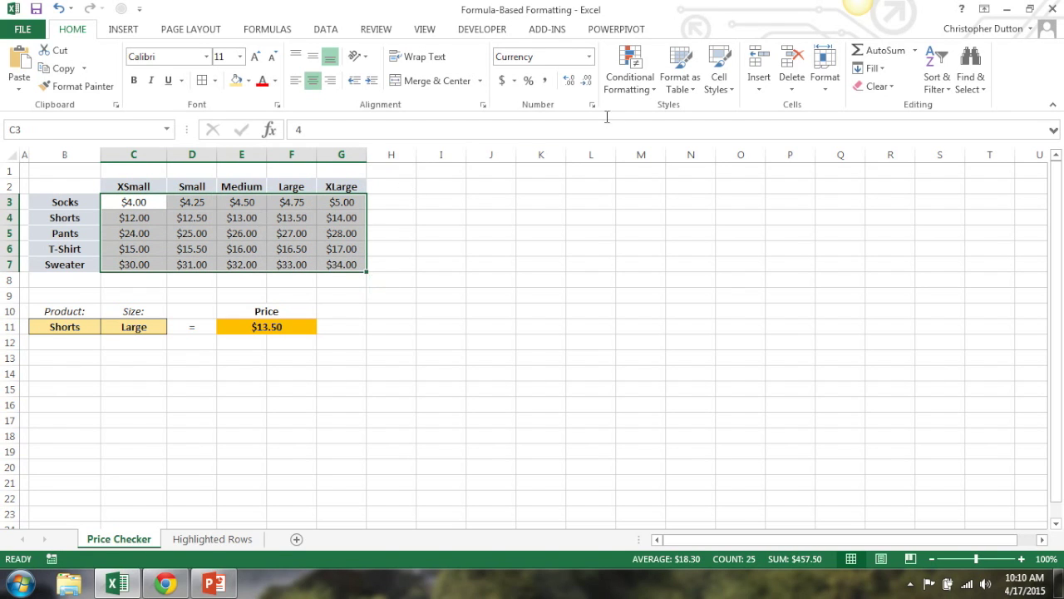
Step: Start a formula-based New Rule for C3:G7, beginning the formula with = and C3
click(633, 90)
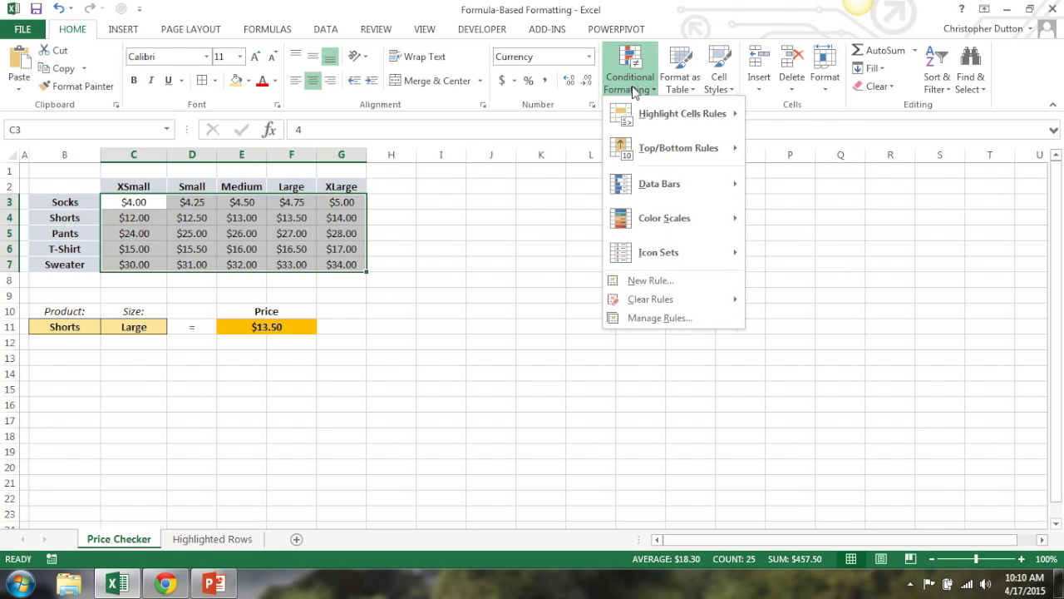
click(651, 281)
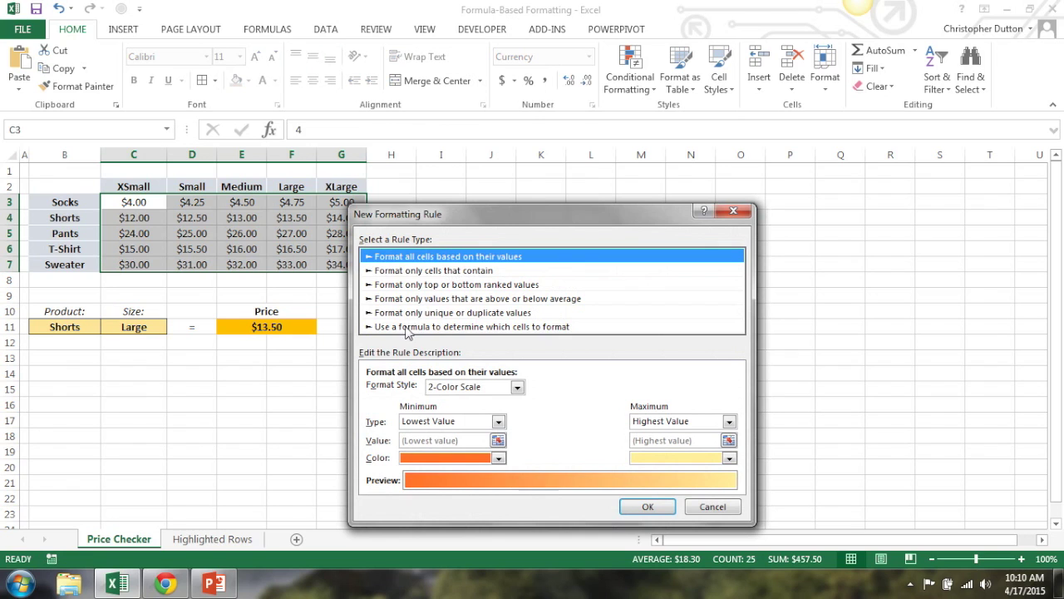
click(471, 326)
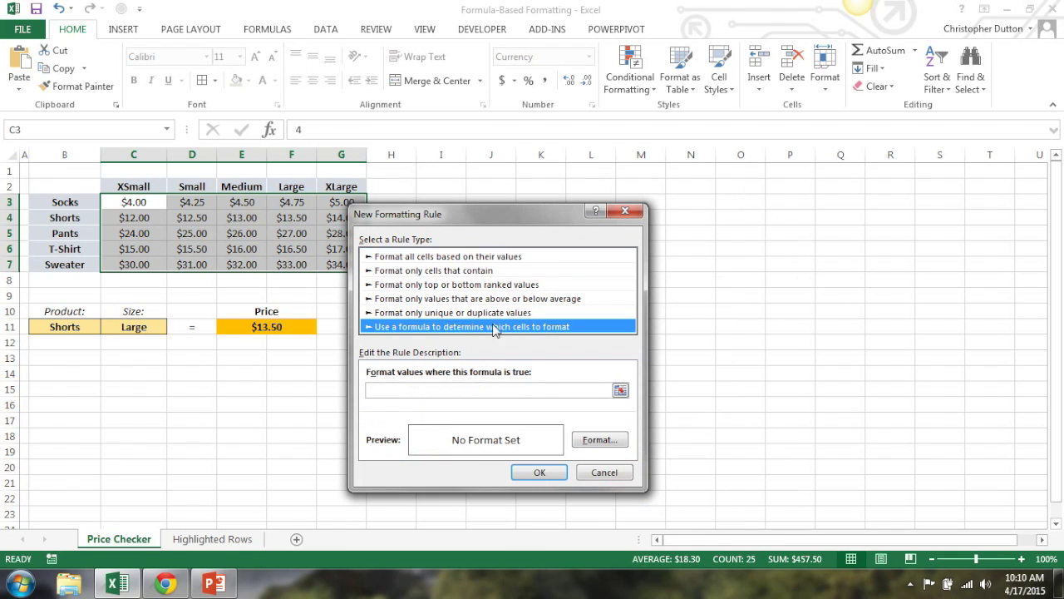
click(375, 388)
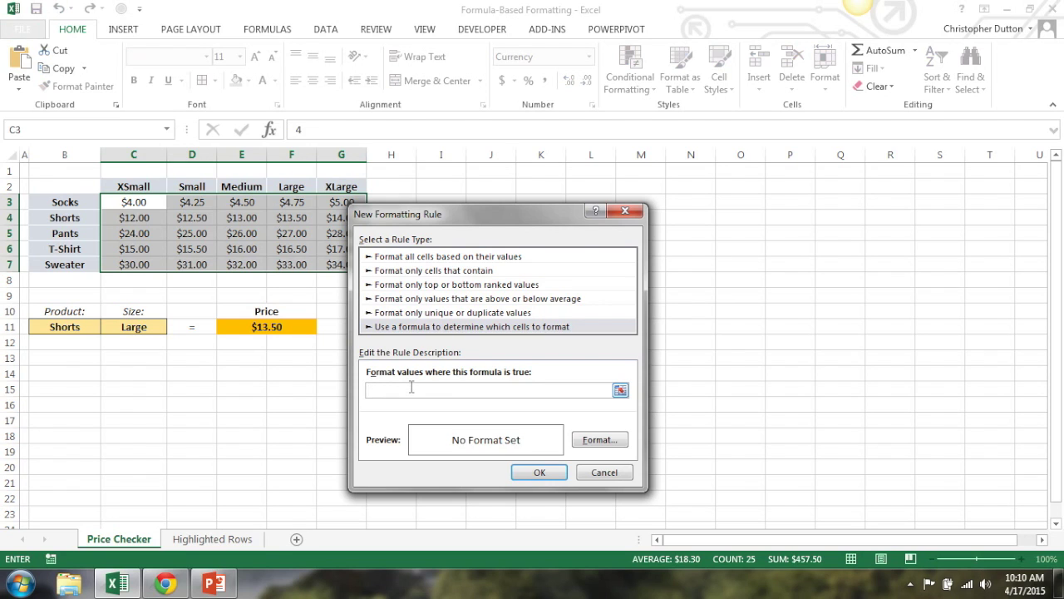
text(=)
drag(438, 219, 487, 191)
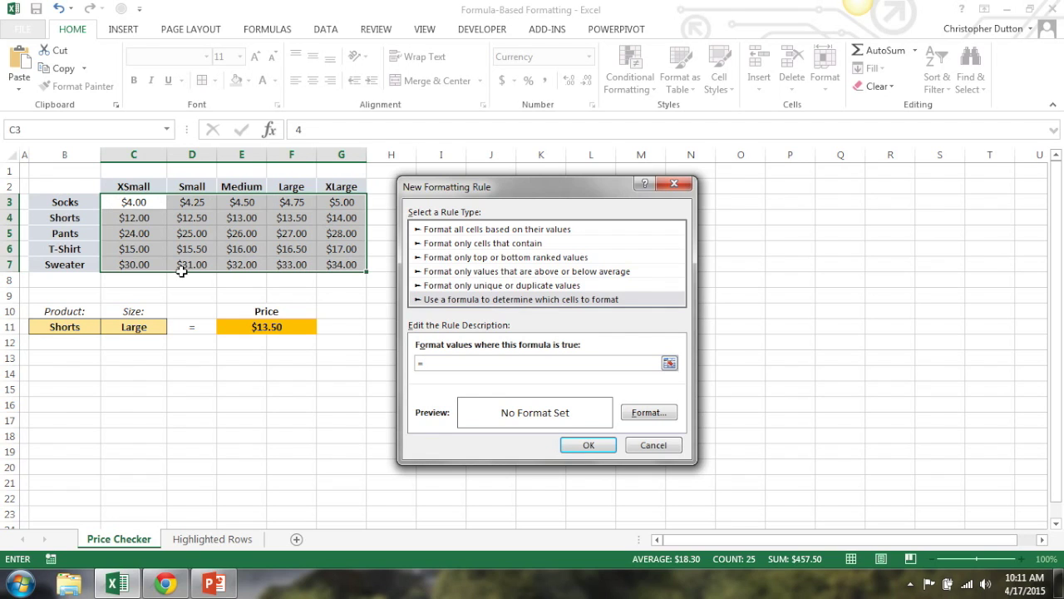
click(133, 201)
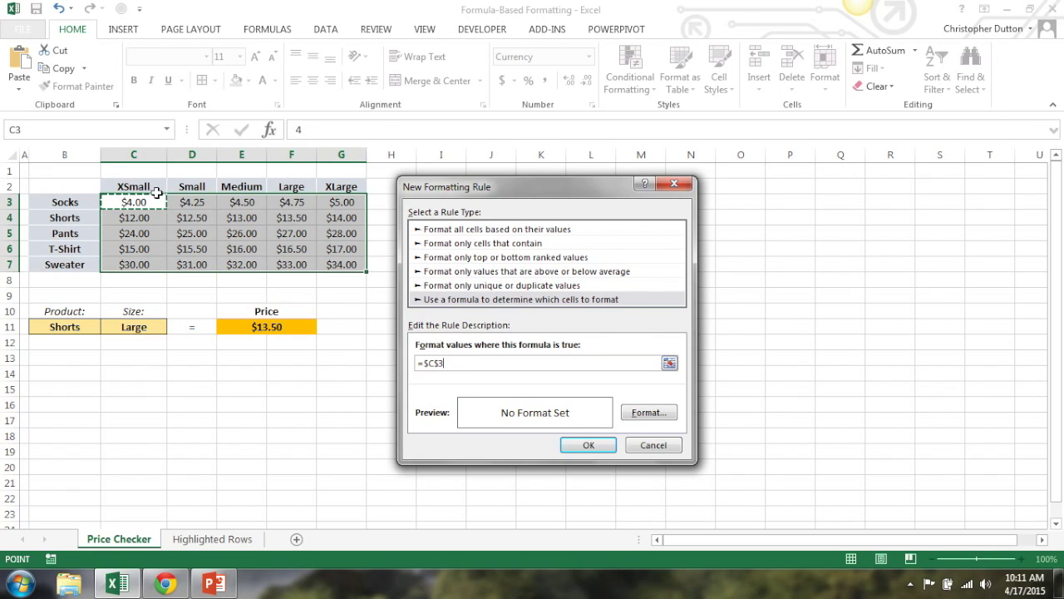
Step: Make the rule formula =C3=$E$11 so each price is compared with the looked-up price
click(427, 363)
key(BackSpace)
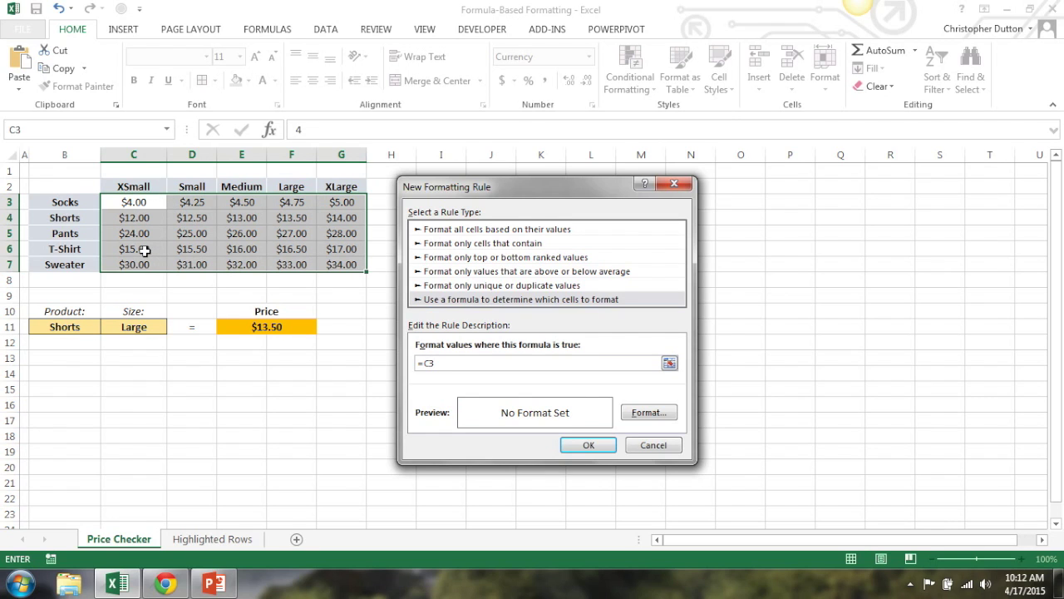
text(=)
click(233, 330)
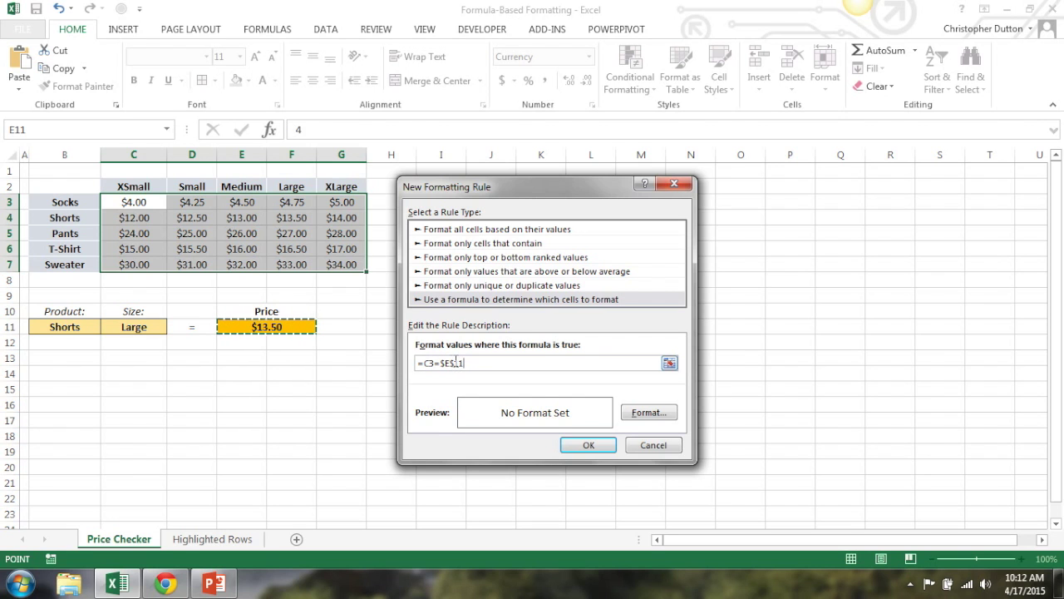
click(648, 413)
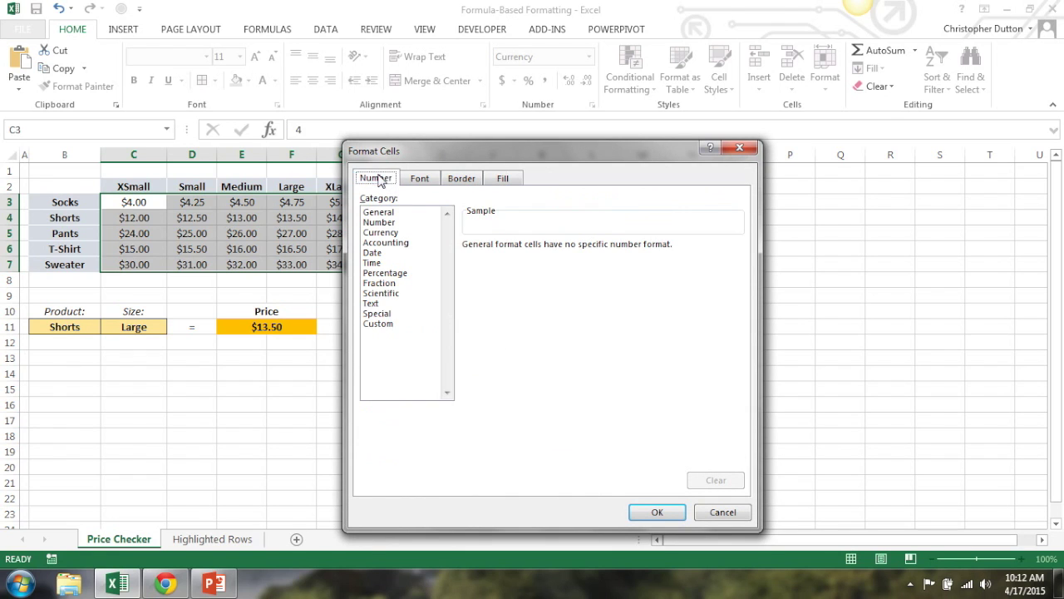
Step: Give the rule a gold fill and apply it, highlighting $13.50 in F4
click(420, 180)
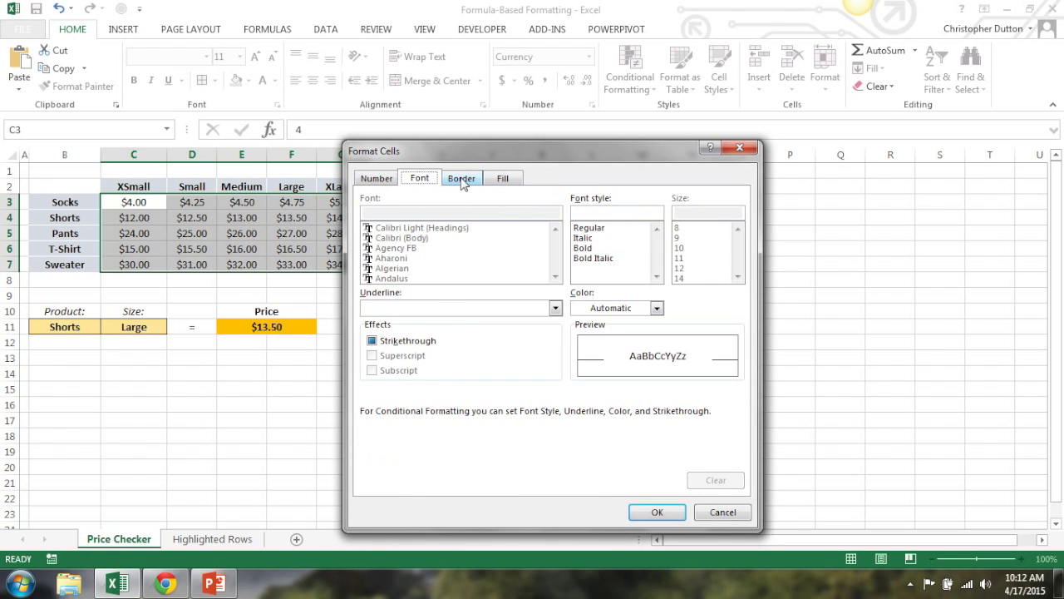
click(463, 181)
click(516, 181)
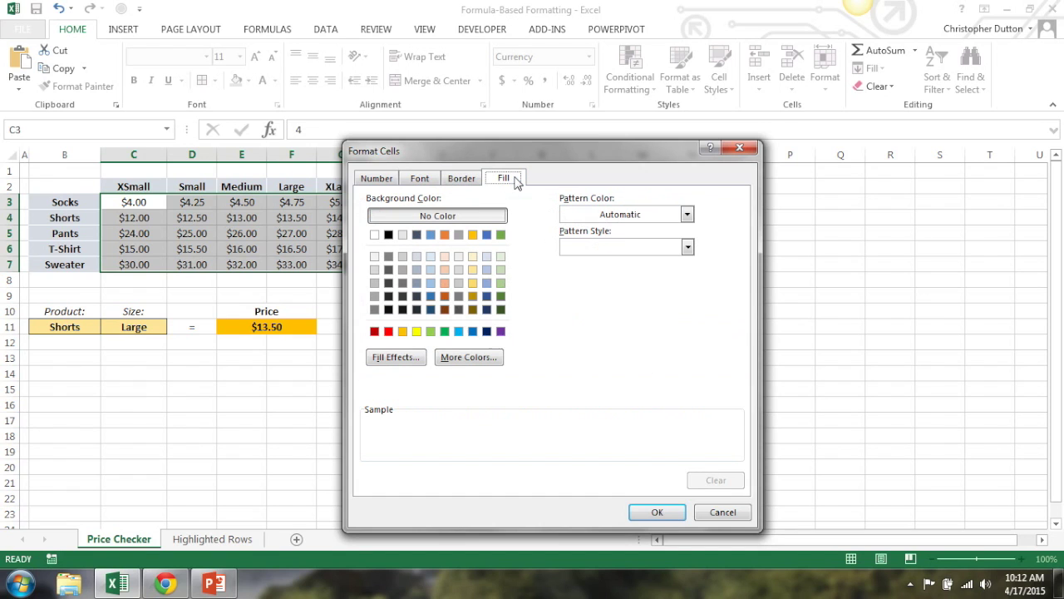
click(472, 283)
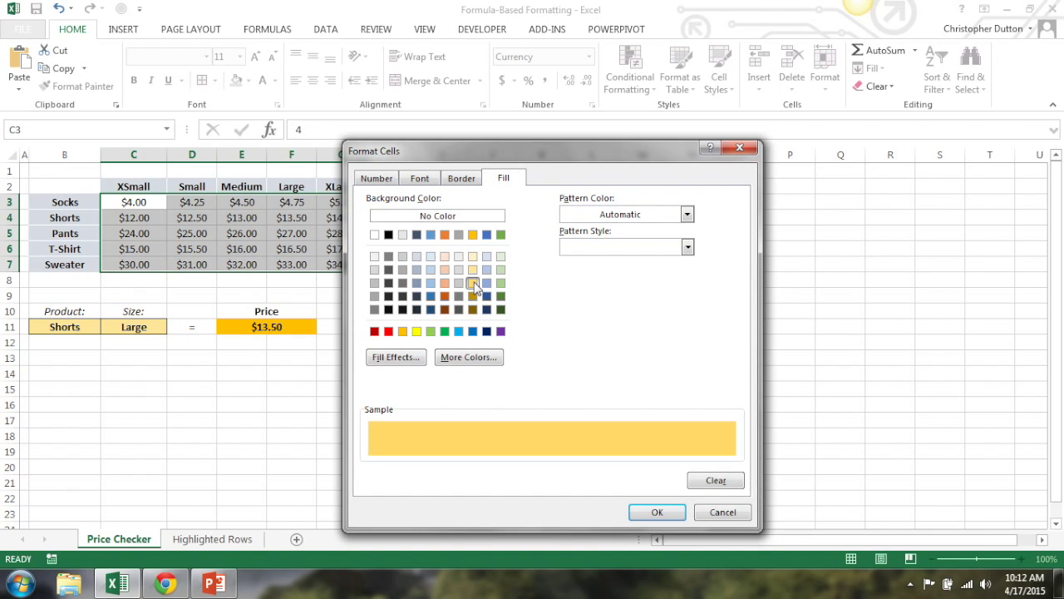
click(657, 511)
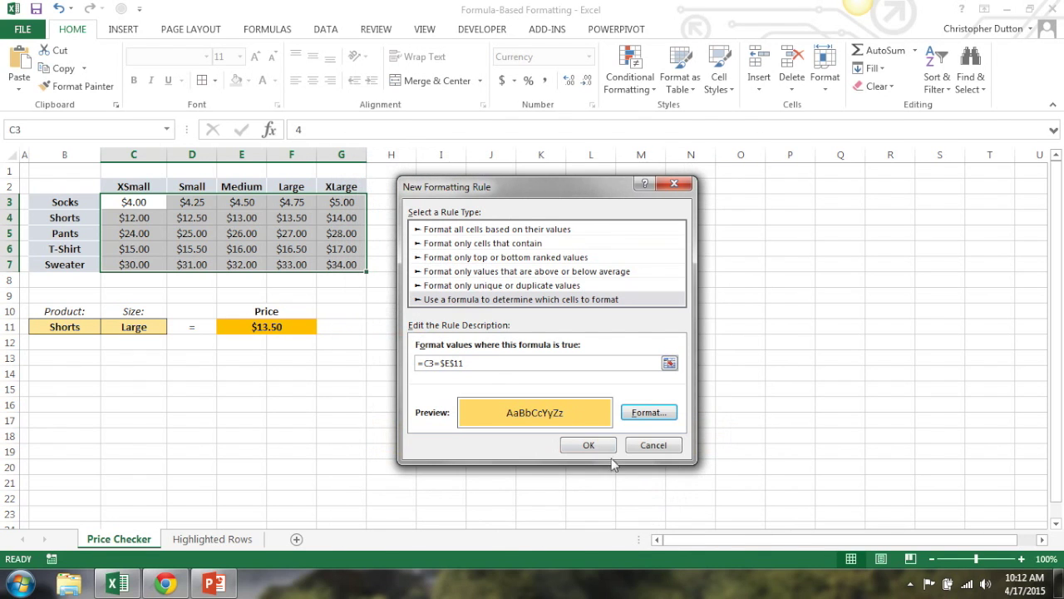
click(592, 447)
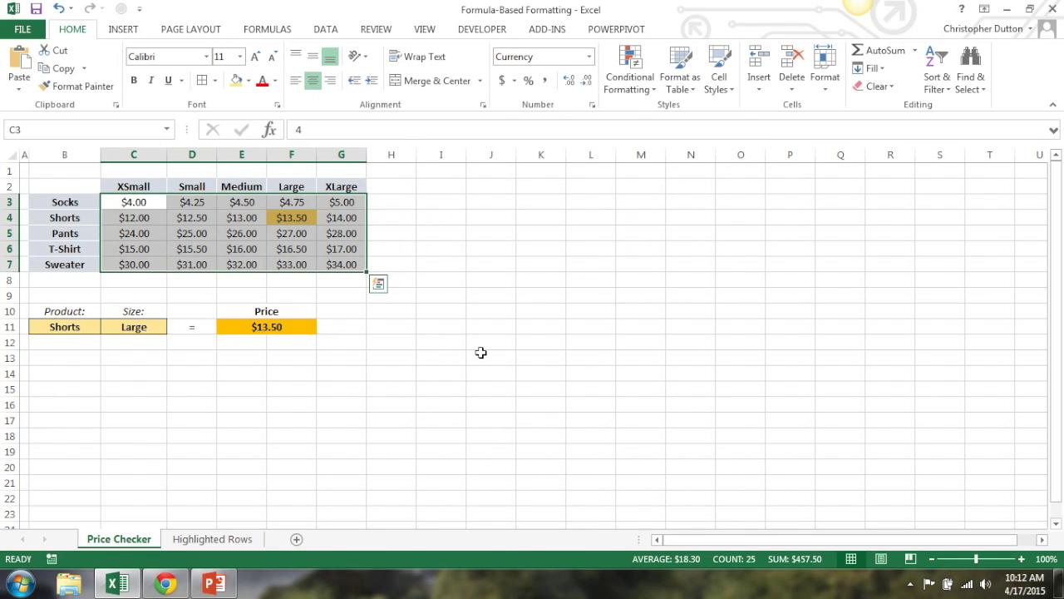
Step: Switch the lookup to T-Shirt and XSmall and watch the gold highlight move
click(441, 232)
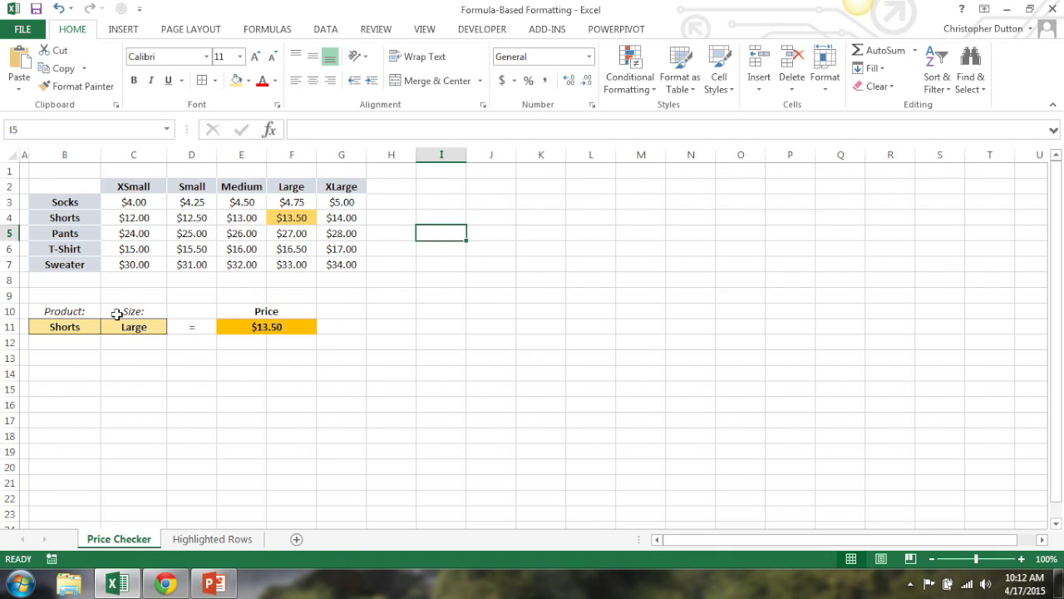
click(93, 327)
click(107, 328)
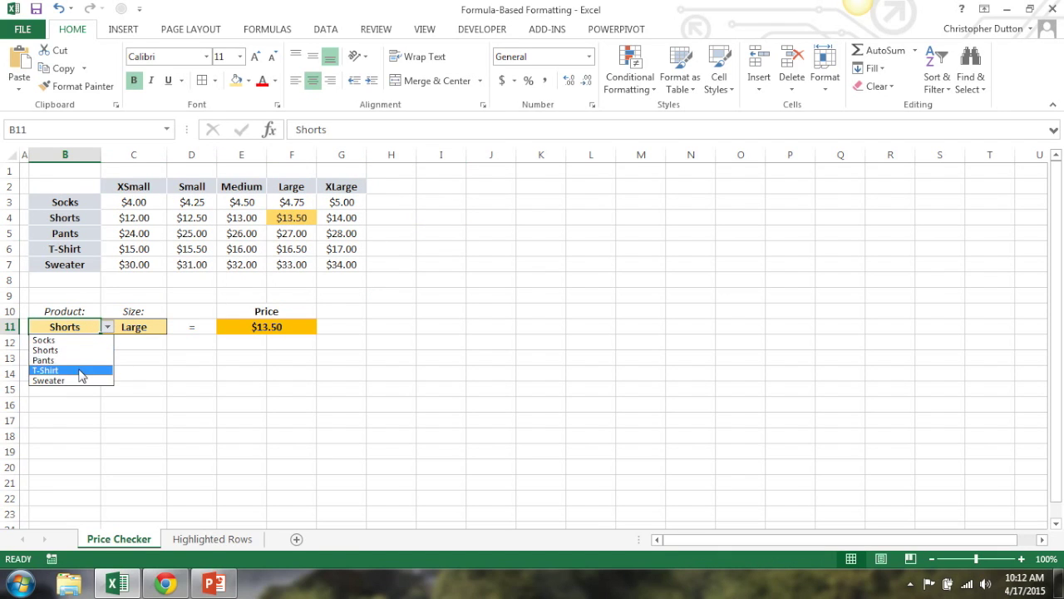
click(83, 368)
click(143, 327)
click(174, 326)
click(149, 339)
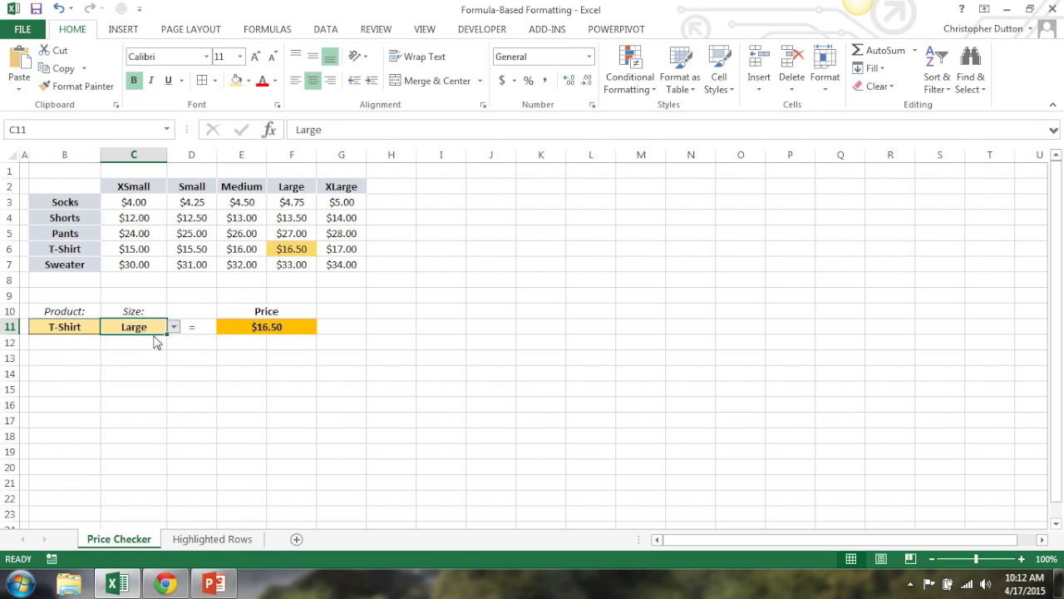
Step: Change the product to Shorts so $12.00 in C4 is highlighted
click(67, 328)
click(107, 326)
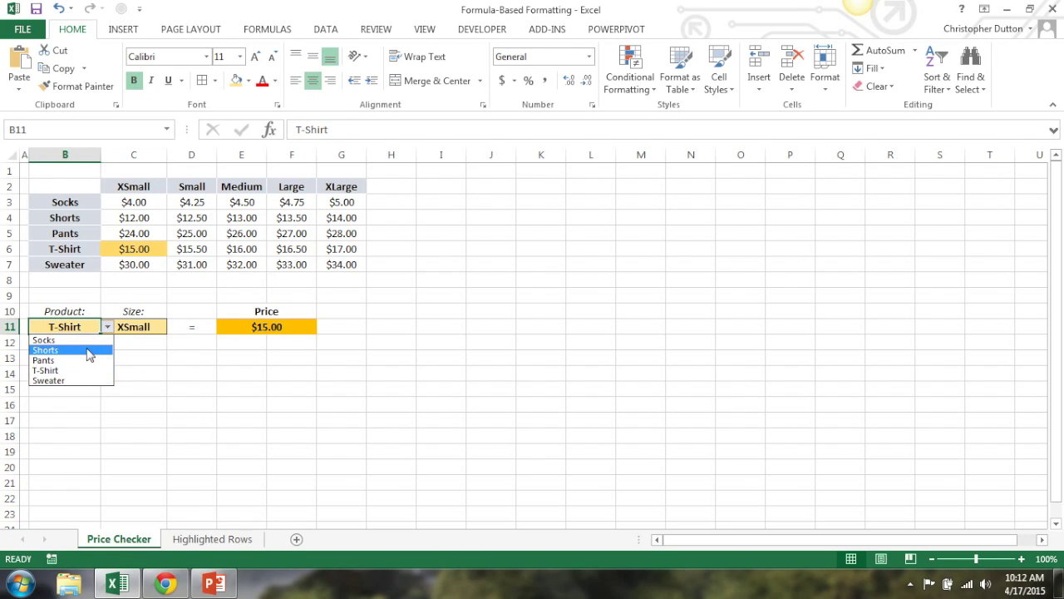
click(88, 350)
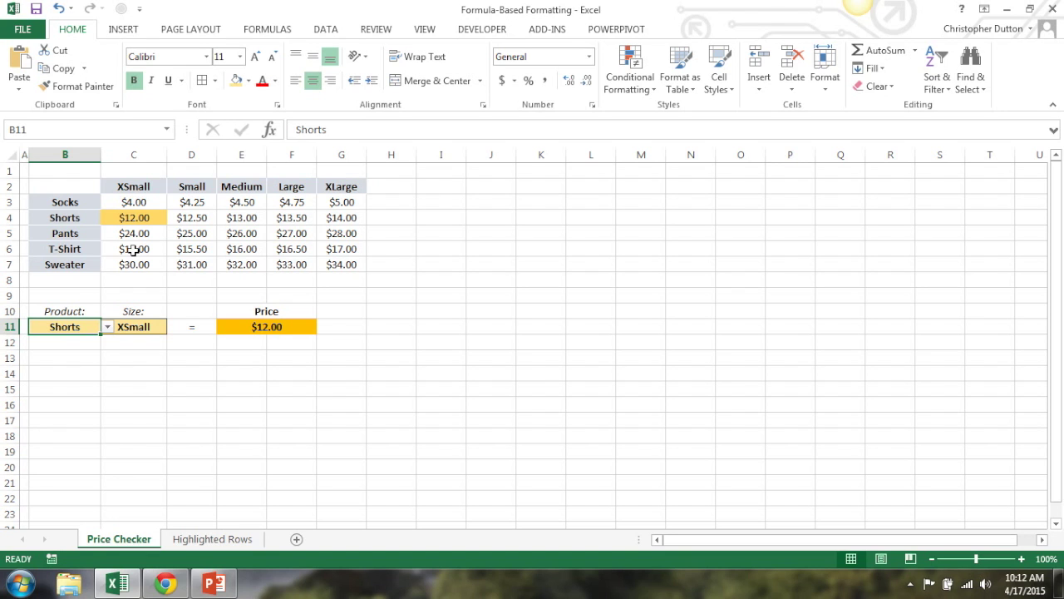
click(203, 540)
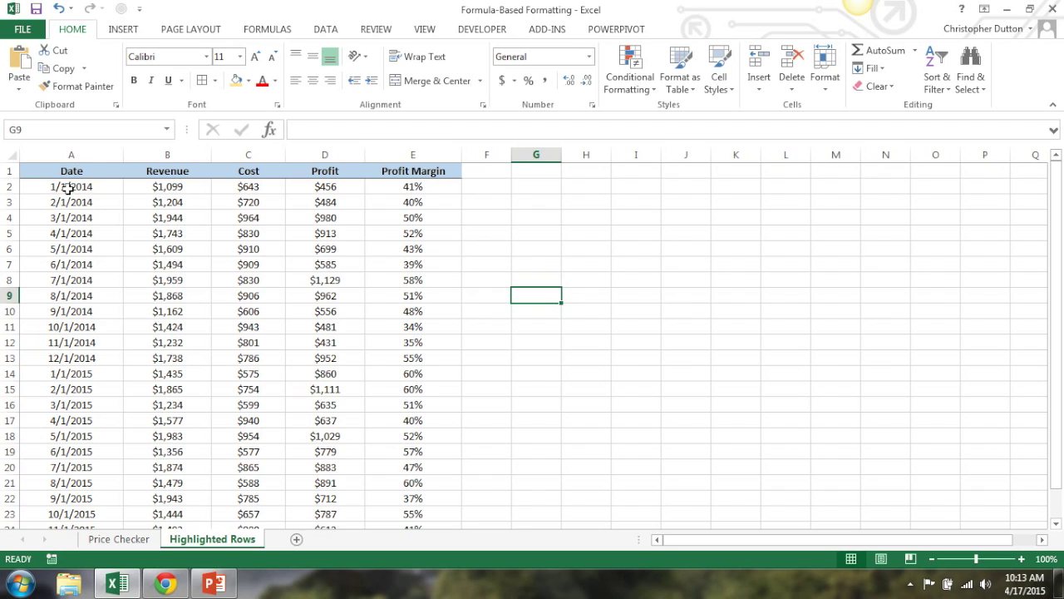
Step: Select the A2:E25 data and start a new formula-based conditional formatting rule
drag(63, 187, 400, 316)
key(ctrl+shift+Down)
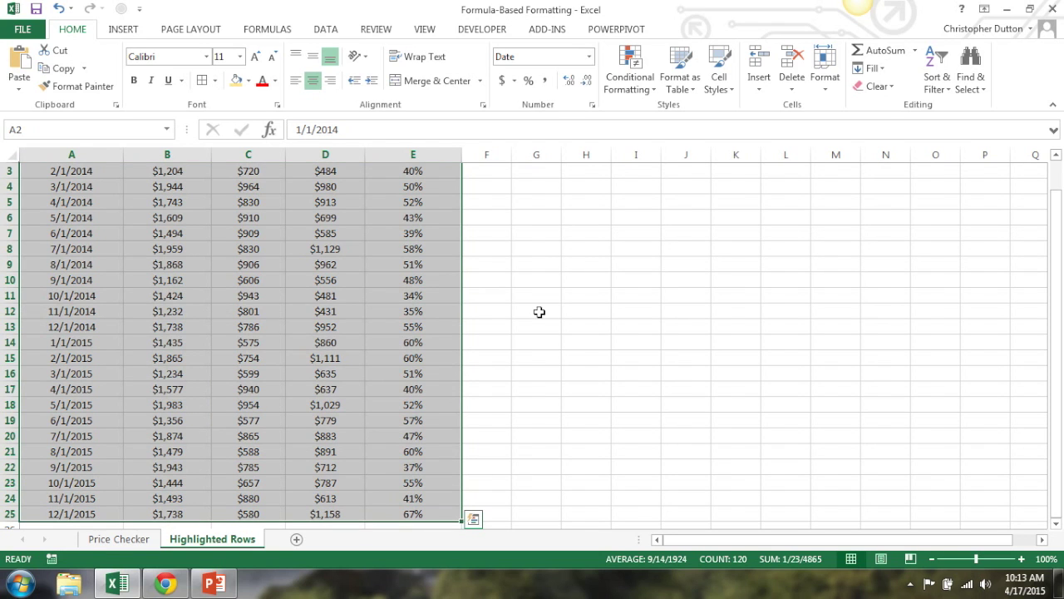
scroll(546, 314, up, 1)
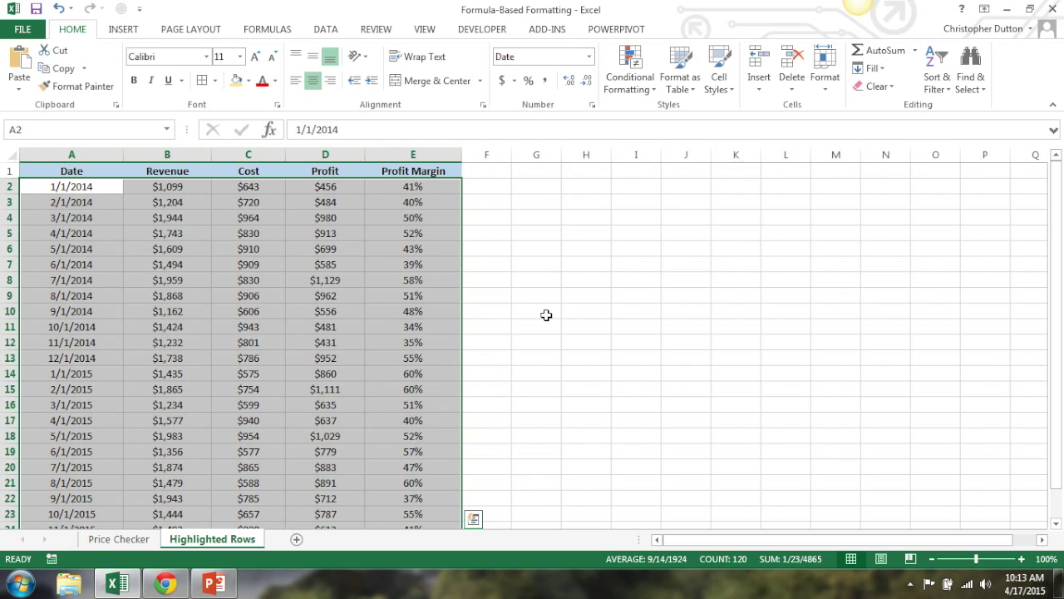
click(634, 90)
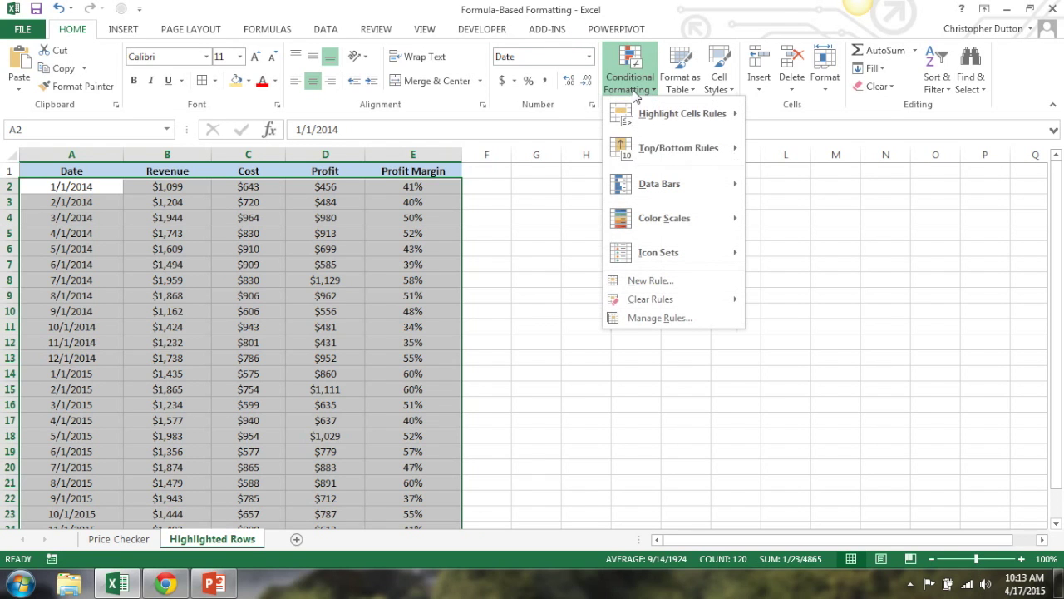
click(652, 281)
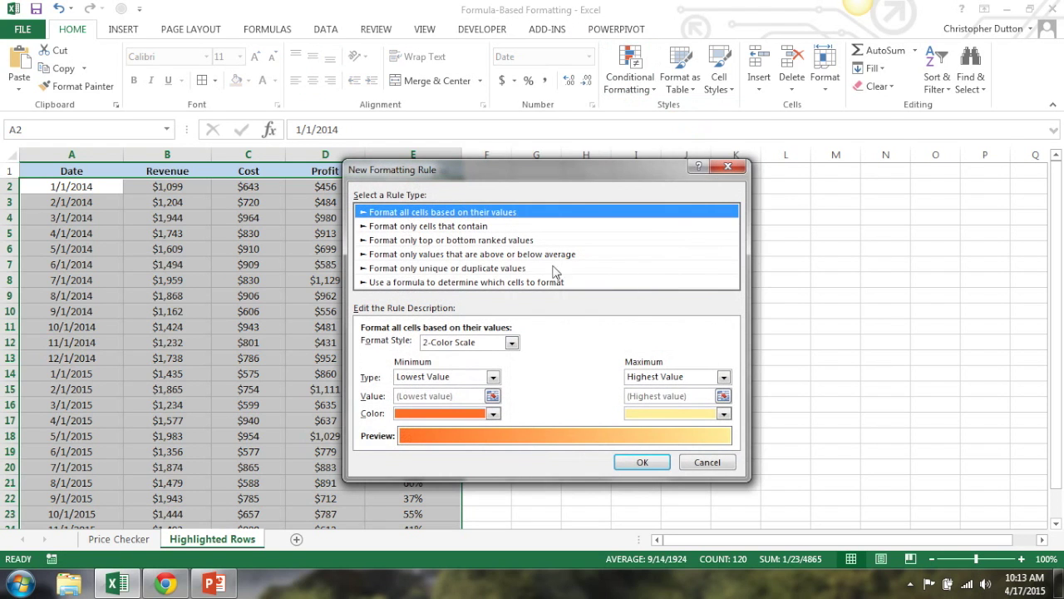
click(466, 282)
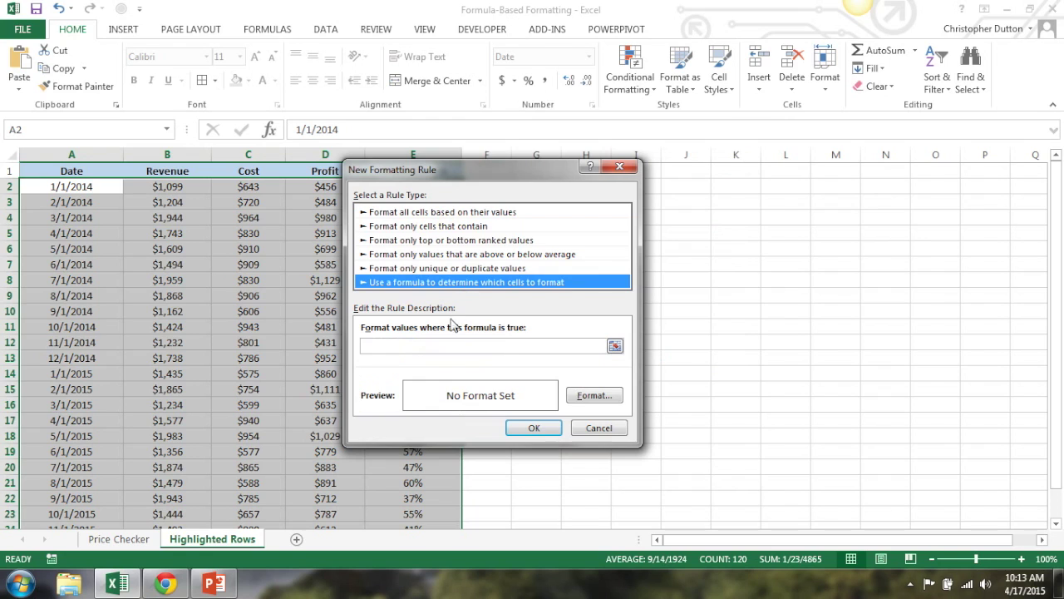
click(410, 346)
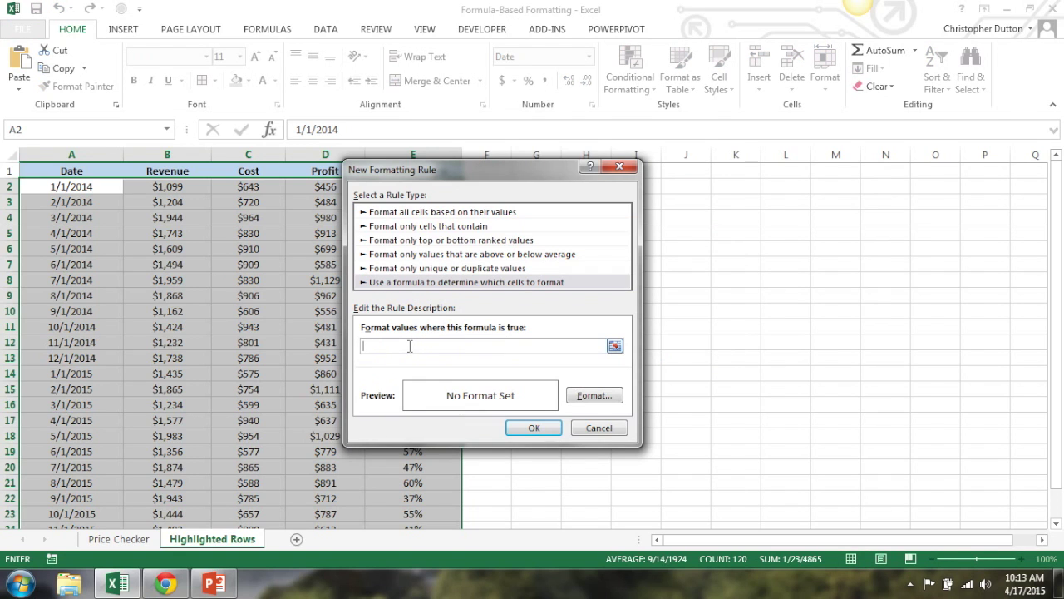
Step: Enter the rule formula =MOD(ROW(),2)=1 to target alternating rows
text(=MOD)
text(ROW())
text(2)
text()=1)
click(595, 396)
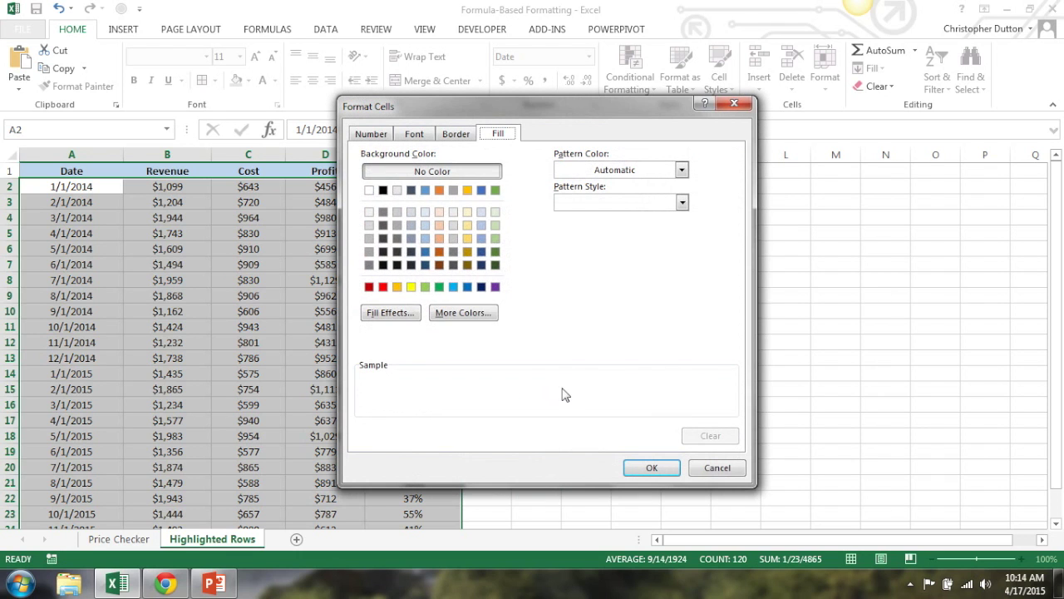
click(369, 224)
click(652, 468)
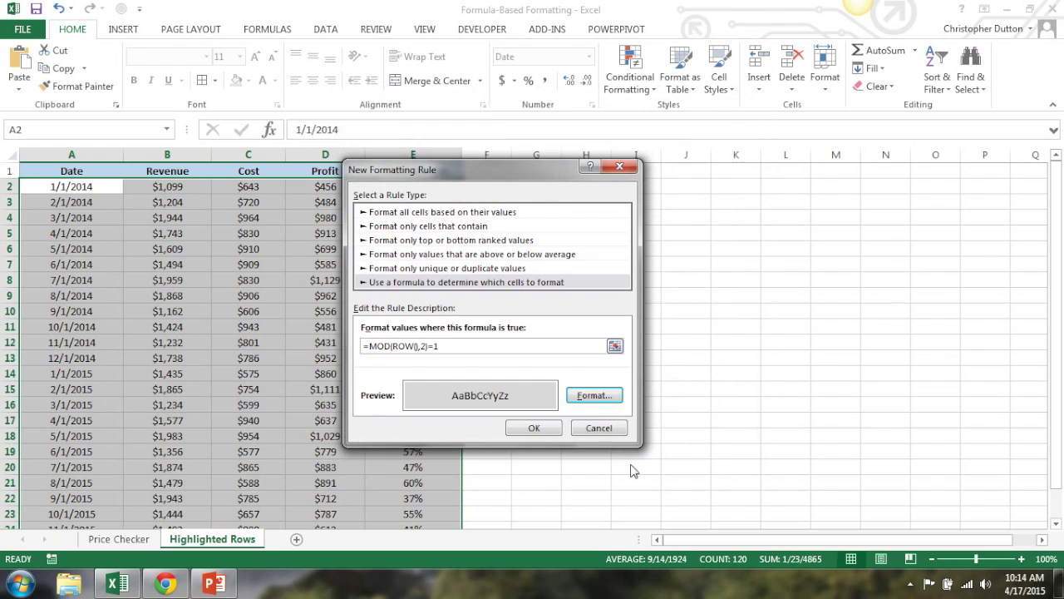
click(544, 428)
click(507, 285)
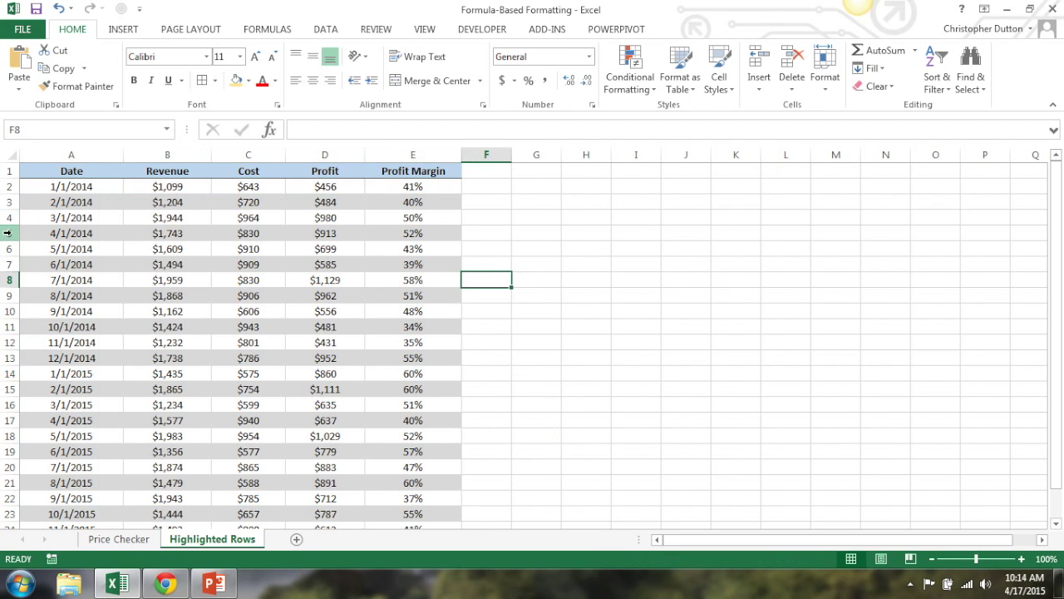
scroll(536, 347, down, 4)
scroll(536, 347, up, 3)
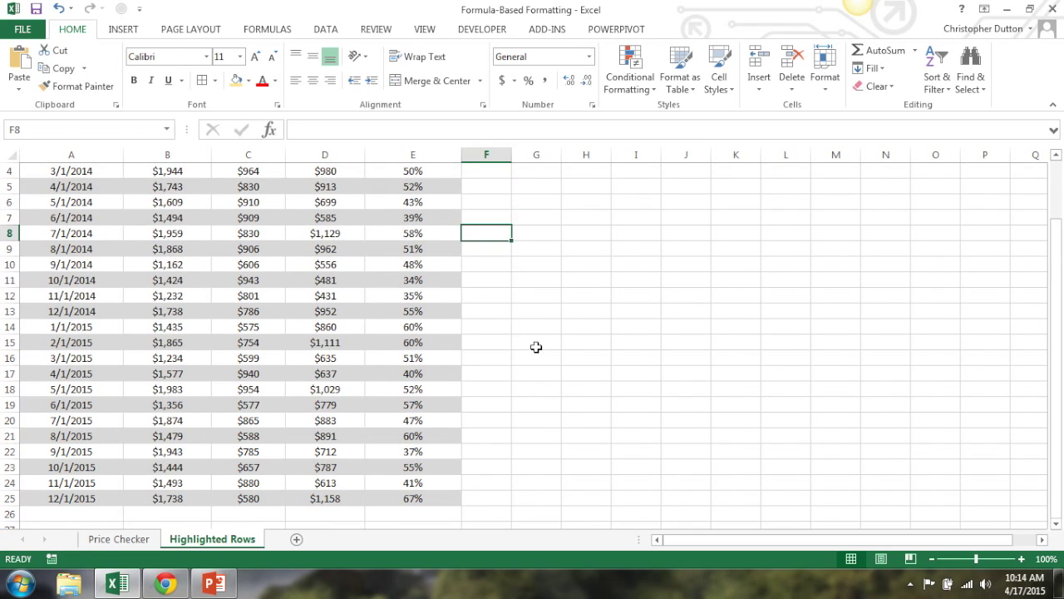
scroll(536, 346, up, 1)
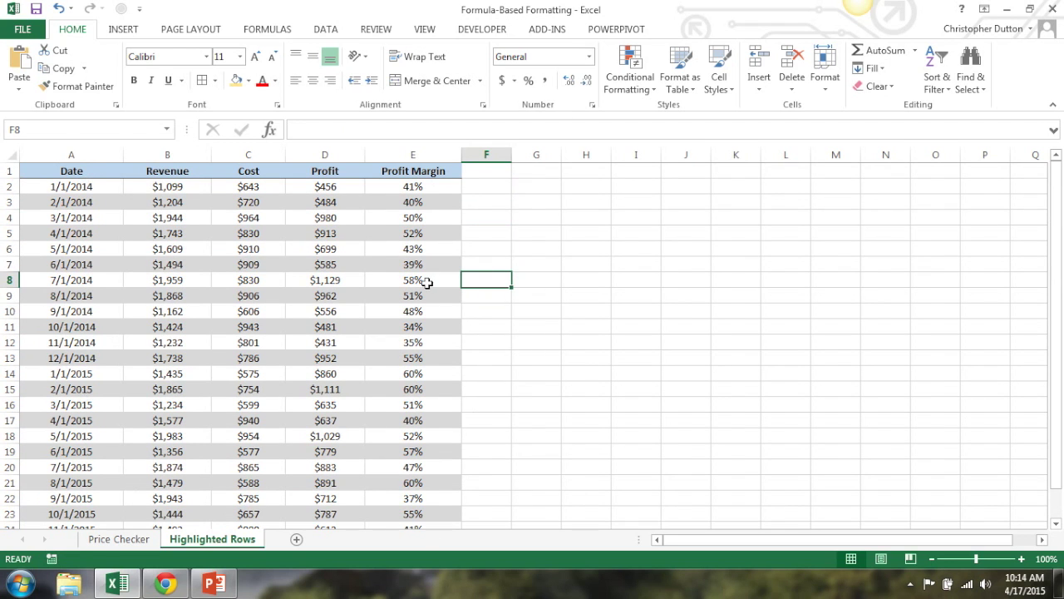
scroll(426, 282, down, 3)
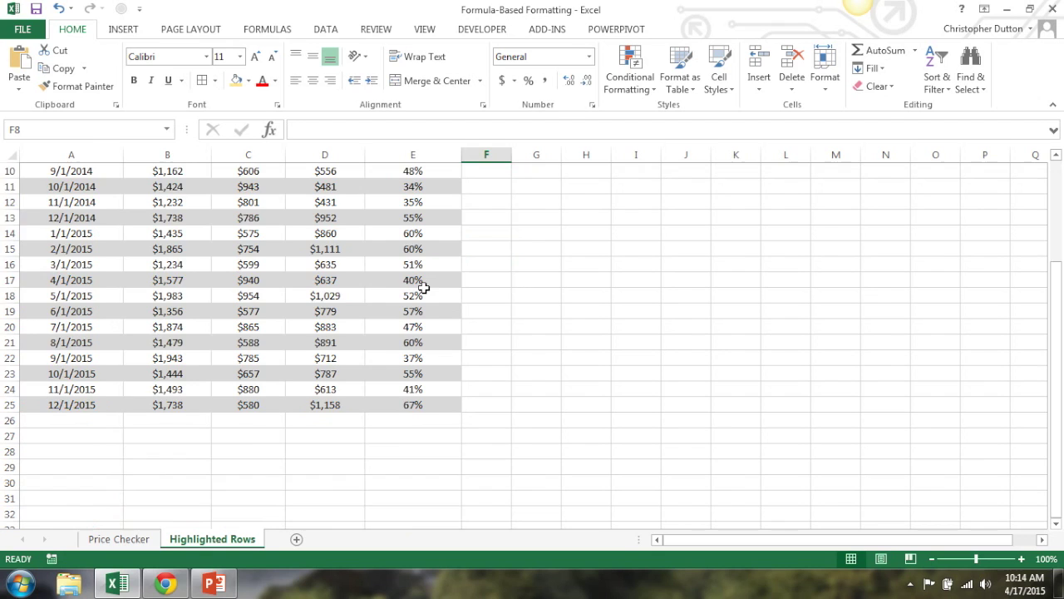
scroll(424, 287, up, 3)
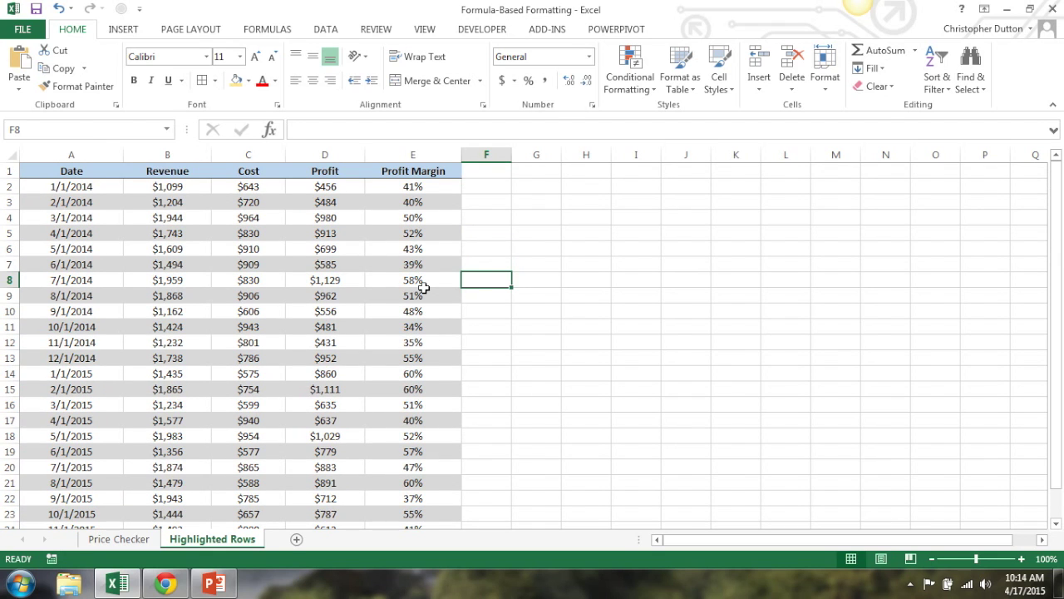
Step: Delete the MOD(ROW()) banding rule in the worksheet's Conditional Formatting Rules Manager
click(640, 86)
click(657, 316)
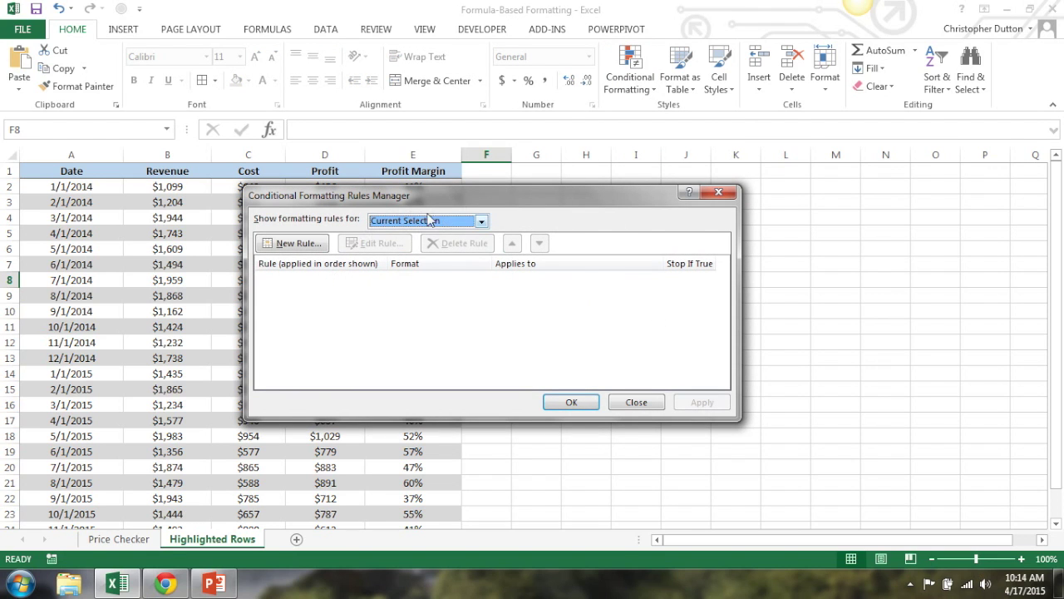
click(481, 222)
click(430, 246)
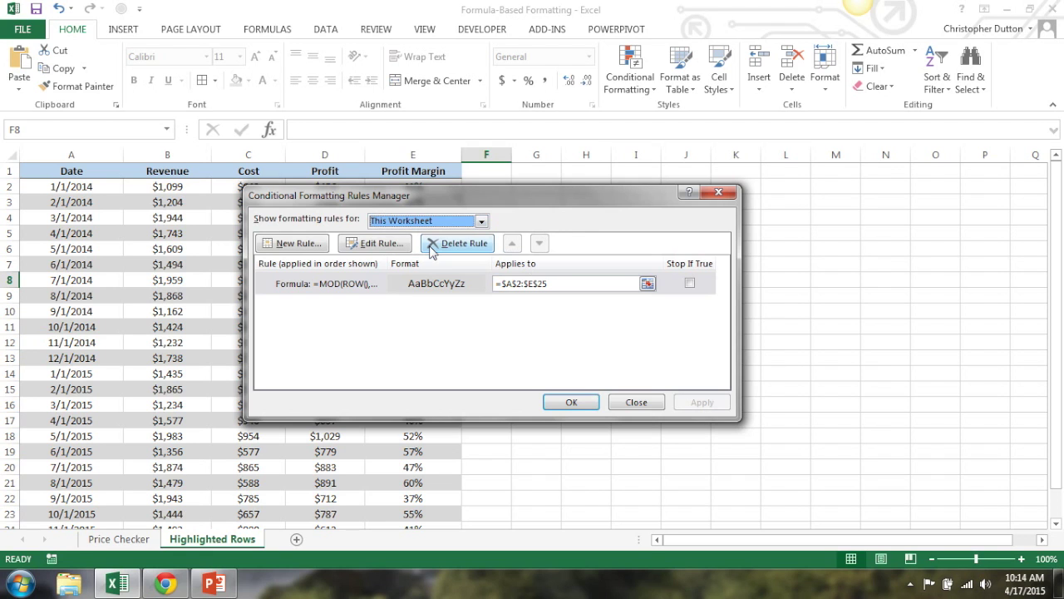
click(403, 284)
click(440, 250)
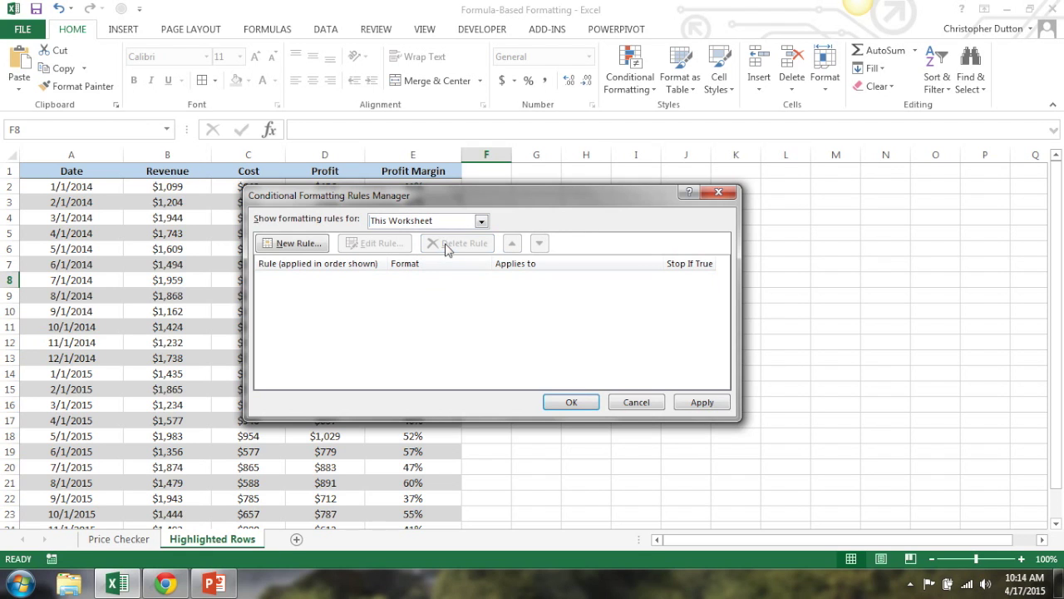
click(701, 403)
click(571, 402)
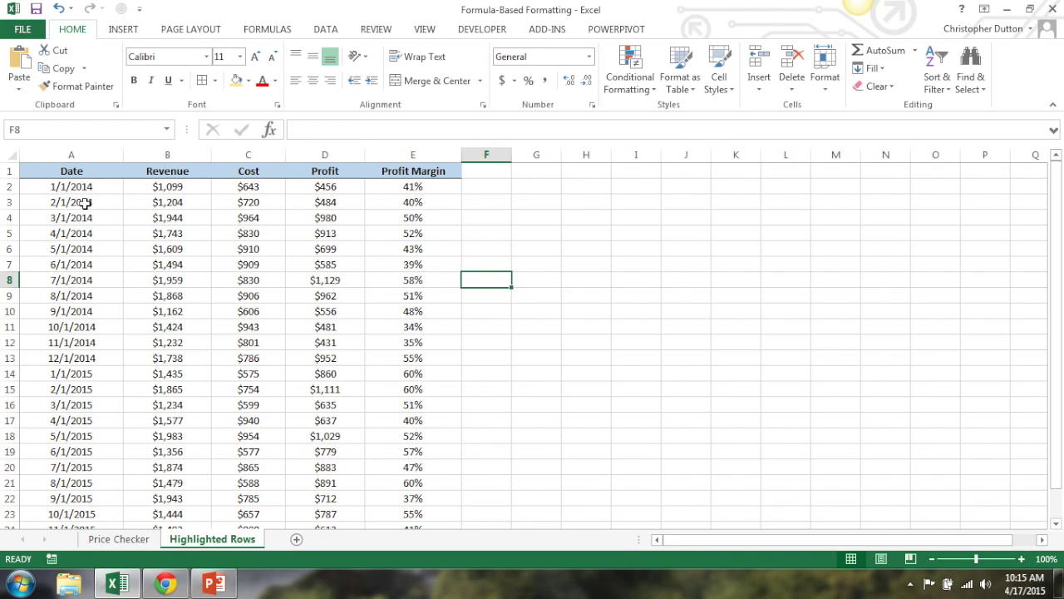
drag(84, 204, 380, 199)
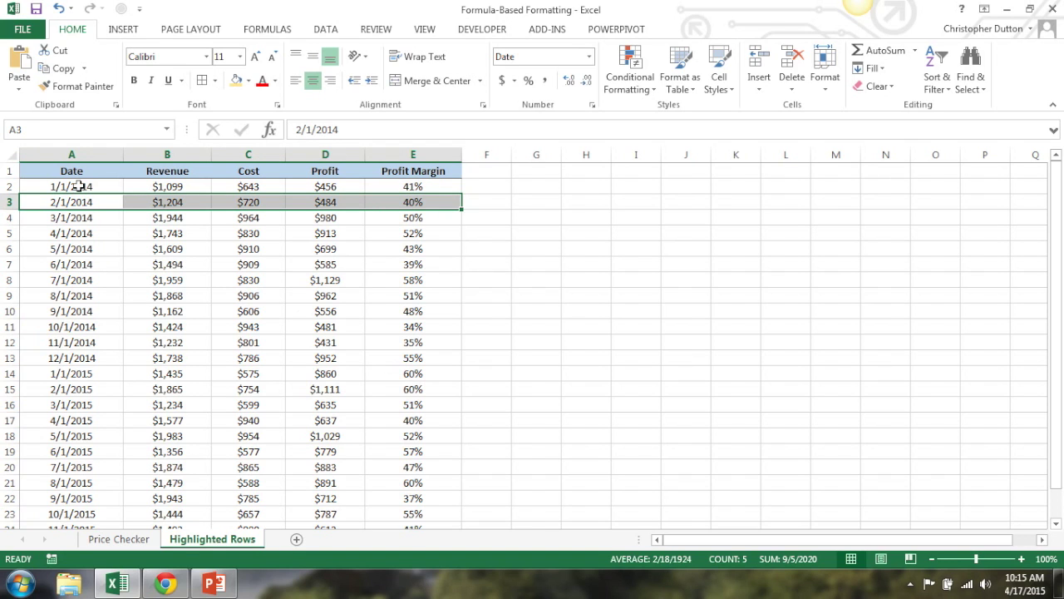
Step: Select A2:E25 again and begin a new rule that uses a formula
drag(79, 186, 446, 311)
key(ctrl+shift+Down)
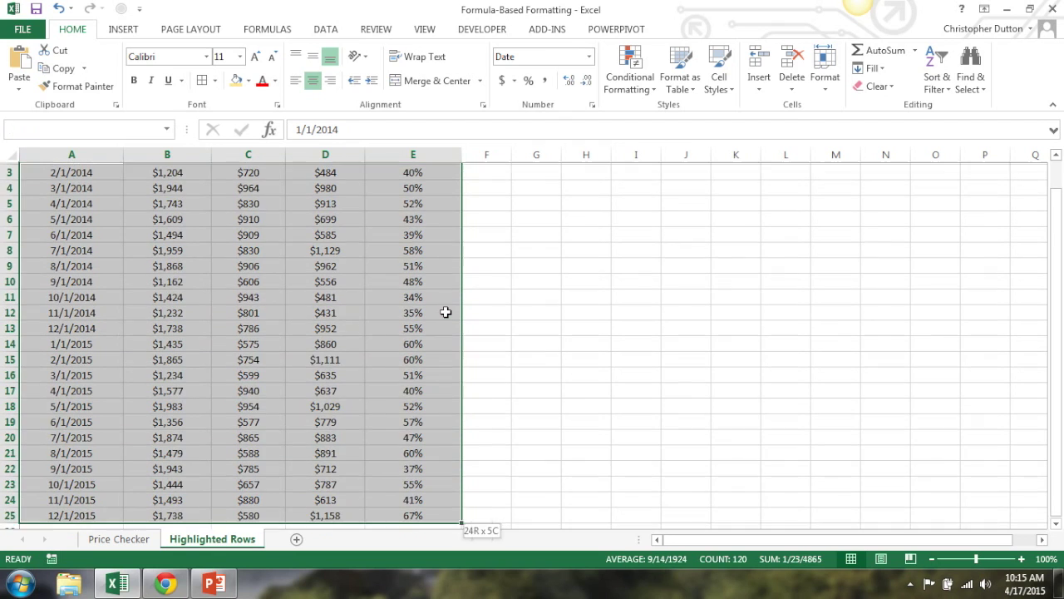
scroll(444, 311, up, 1)
click(630, 79)
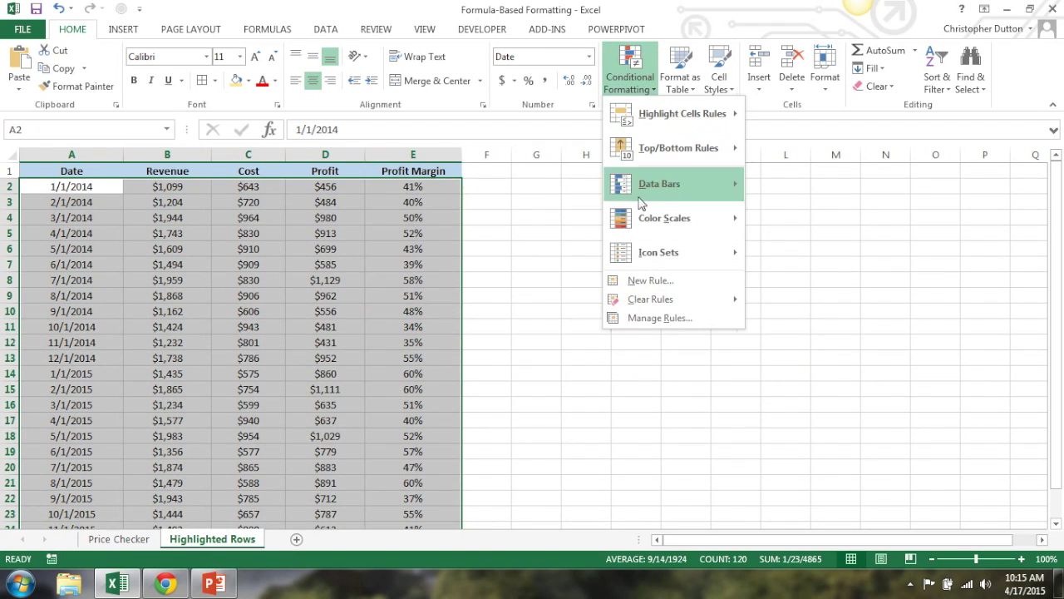
click(651, 280)
click(363, 264)
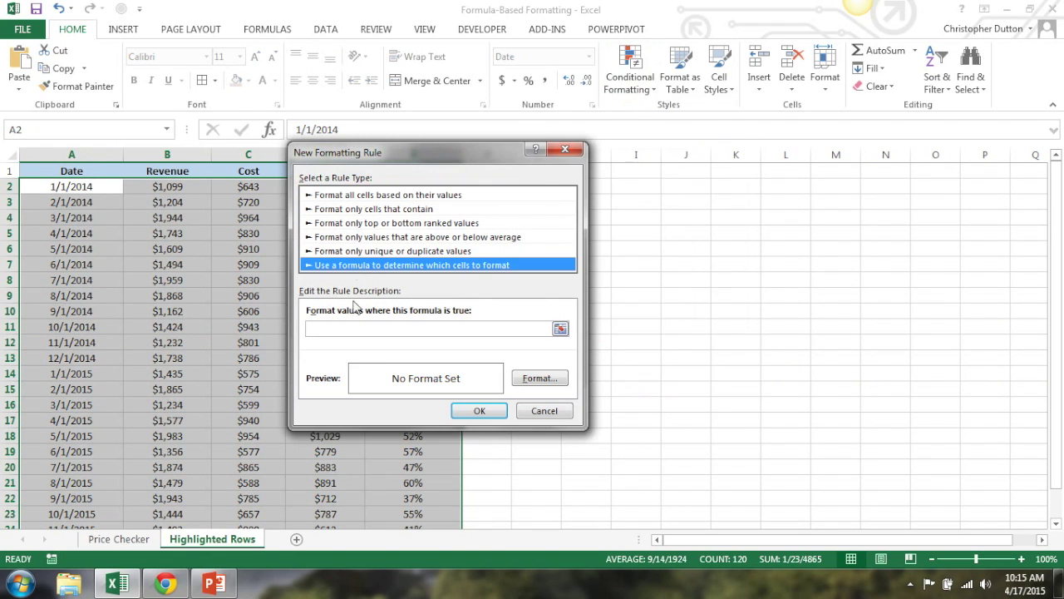
click(350, 329)
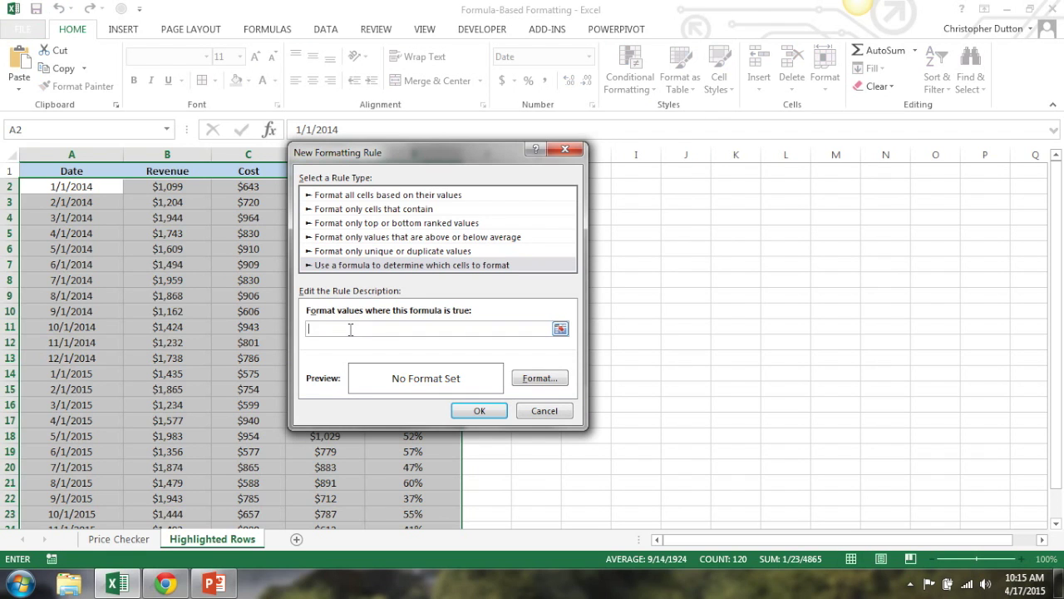
Step: Enter the rule formula =$E2<.4 to flag rows with profit margin under 40%
text(=)
drag(362, 154, 667, 215)
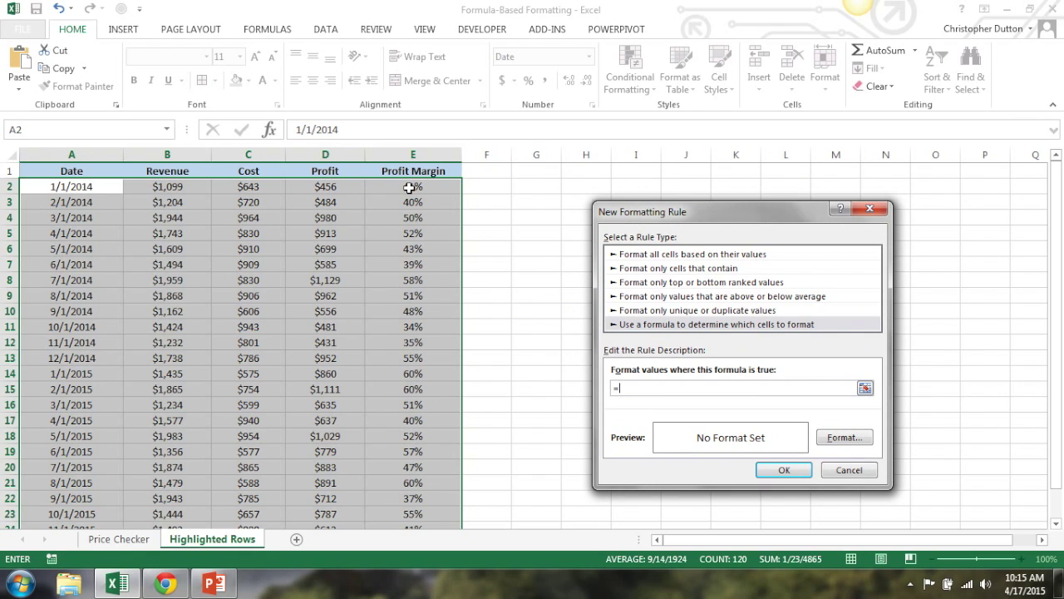
click(409, 188)
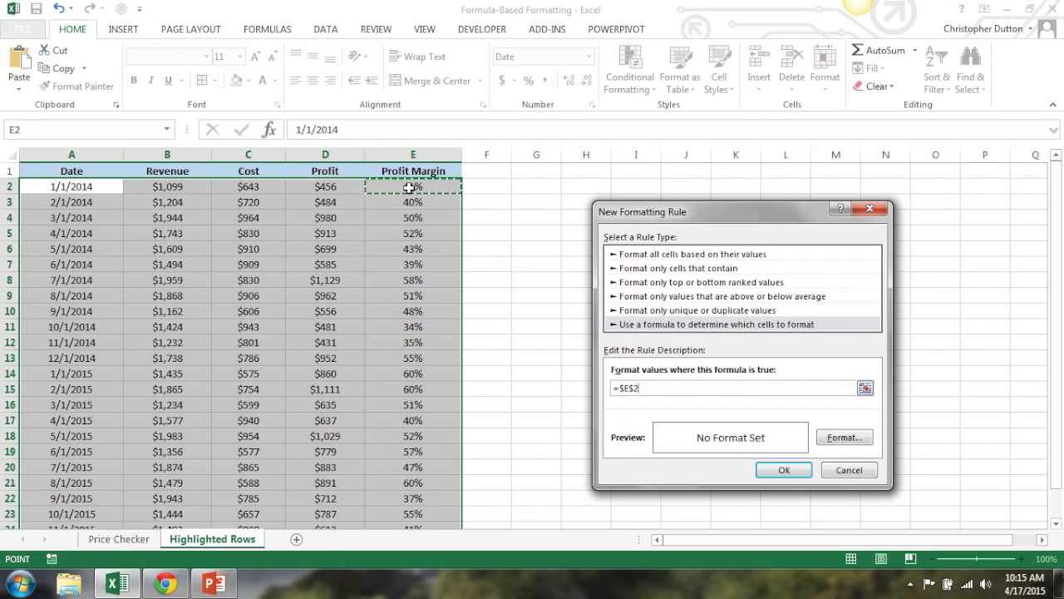
click(611, 391)
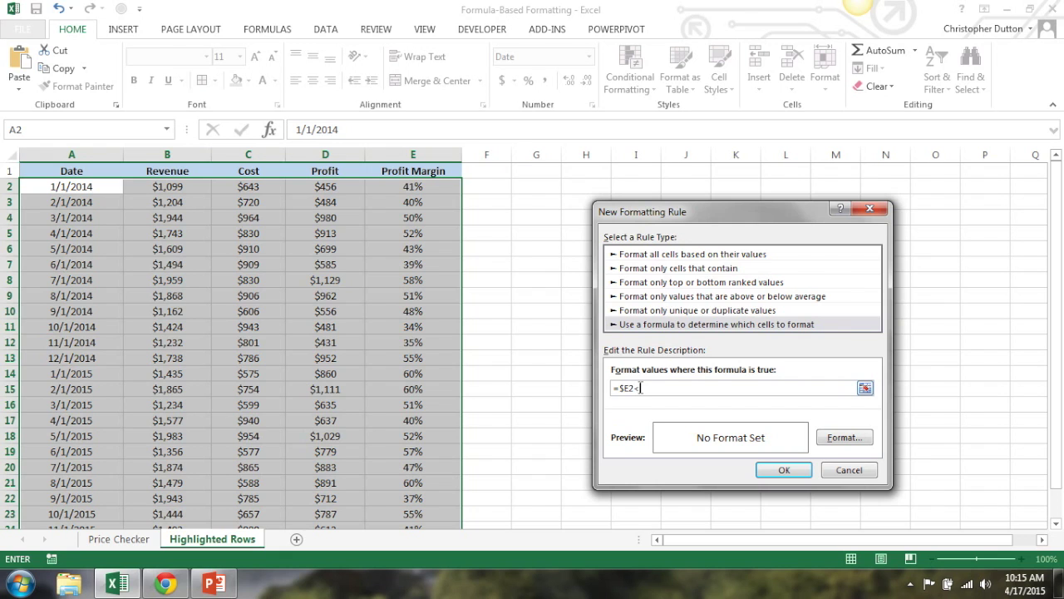
text(.4)
click(849, 443)
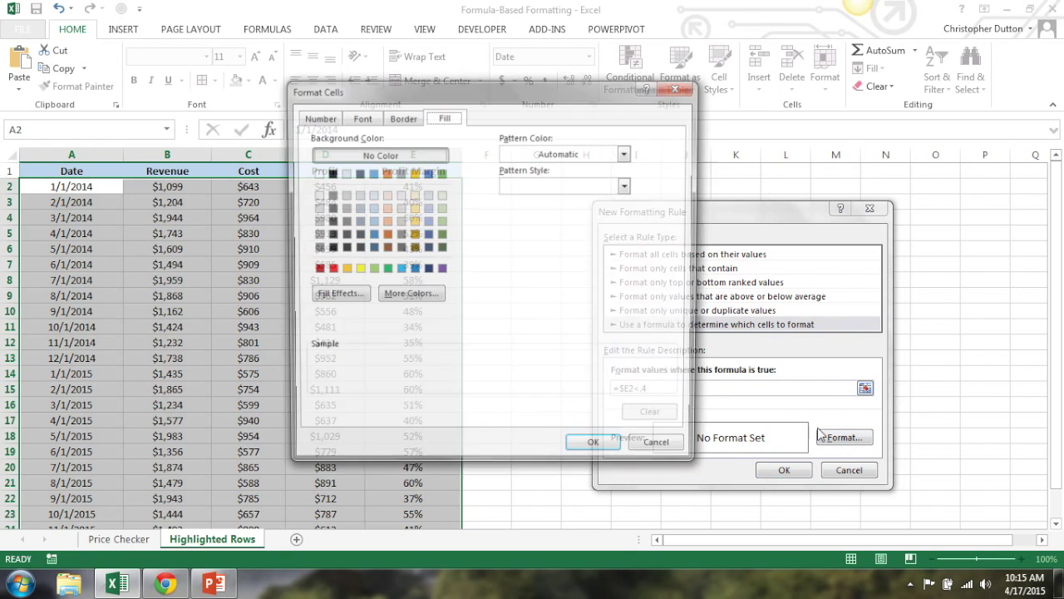
Step: Apply a light orange fill to the under-40% margin rule, highlighting rows 7, 11, 12 and 22
click(384, 208)
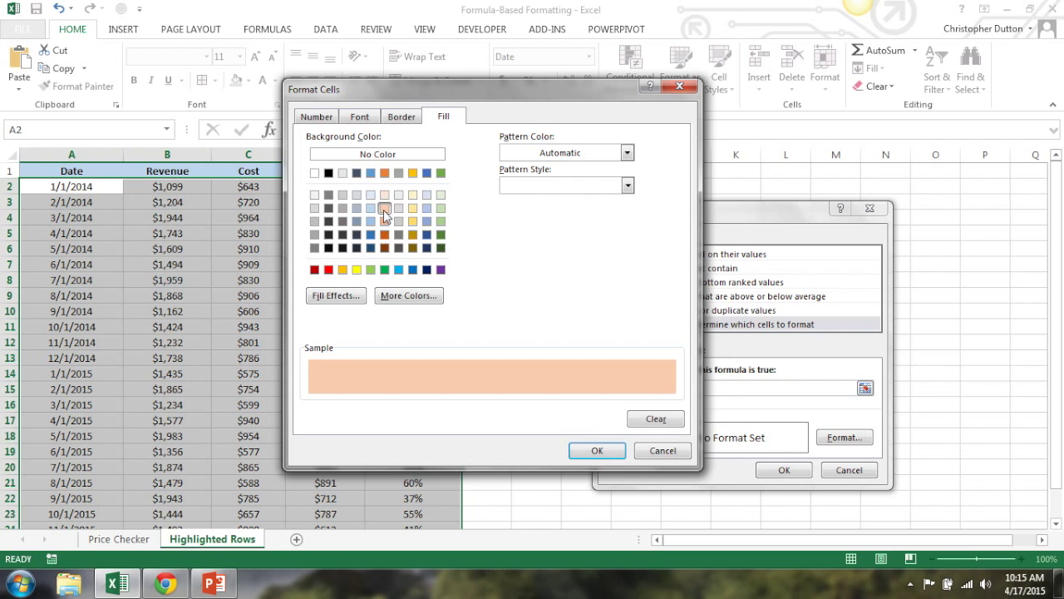
click(597, 450)
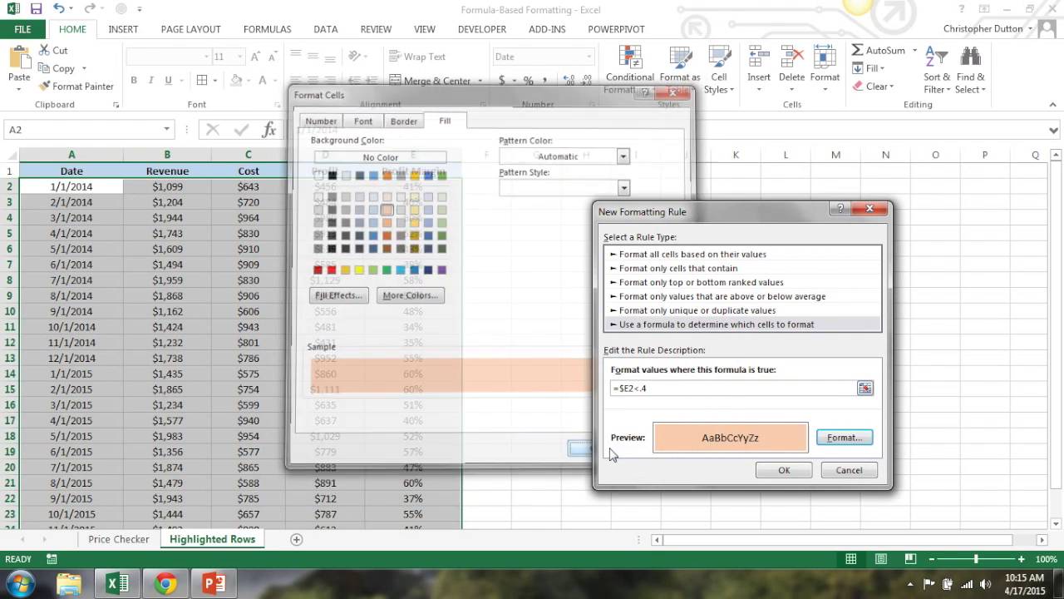
click(784, 470)
click(323, 218)
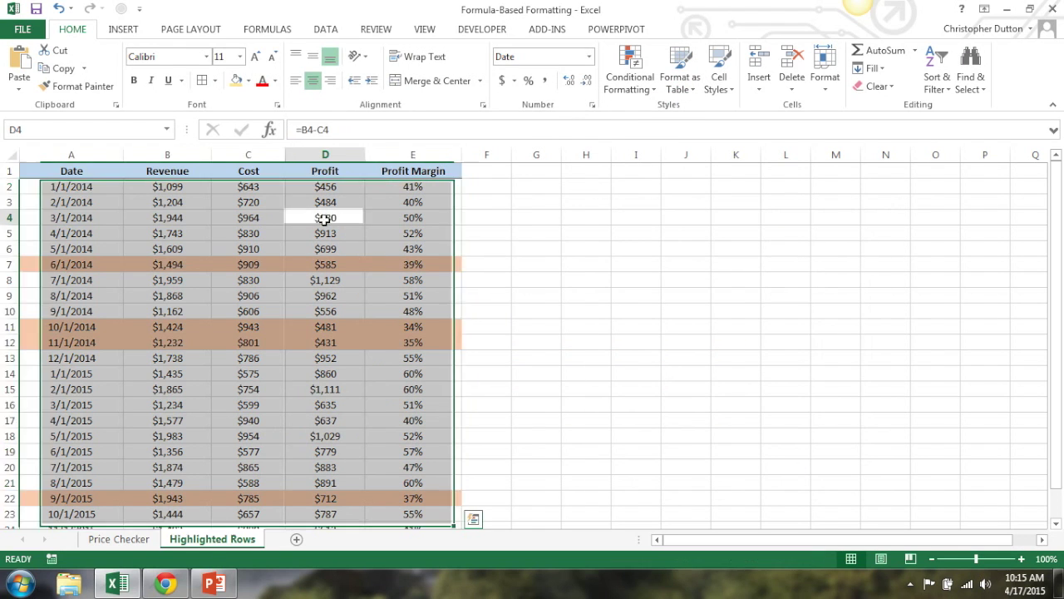
scroll(516, 253, down, 4)
scroll(514, 253, up, 4)
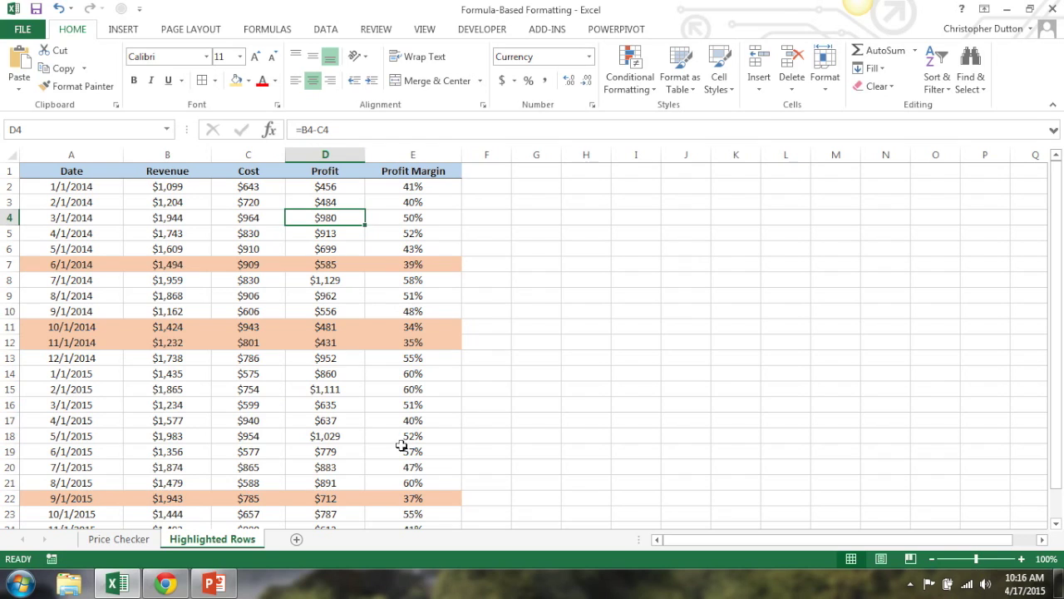
Step: Change the 2/1/2014 profit in D3 to 200 so its 17% margin row turns orange
click(324, 202)
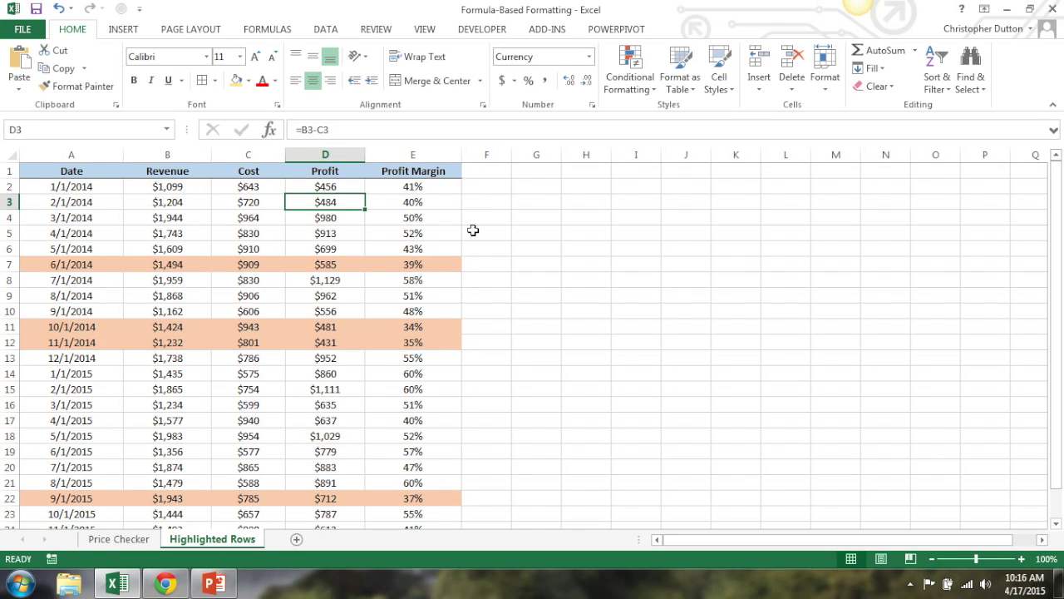
text(200)
key(Return)
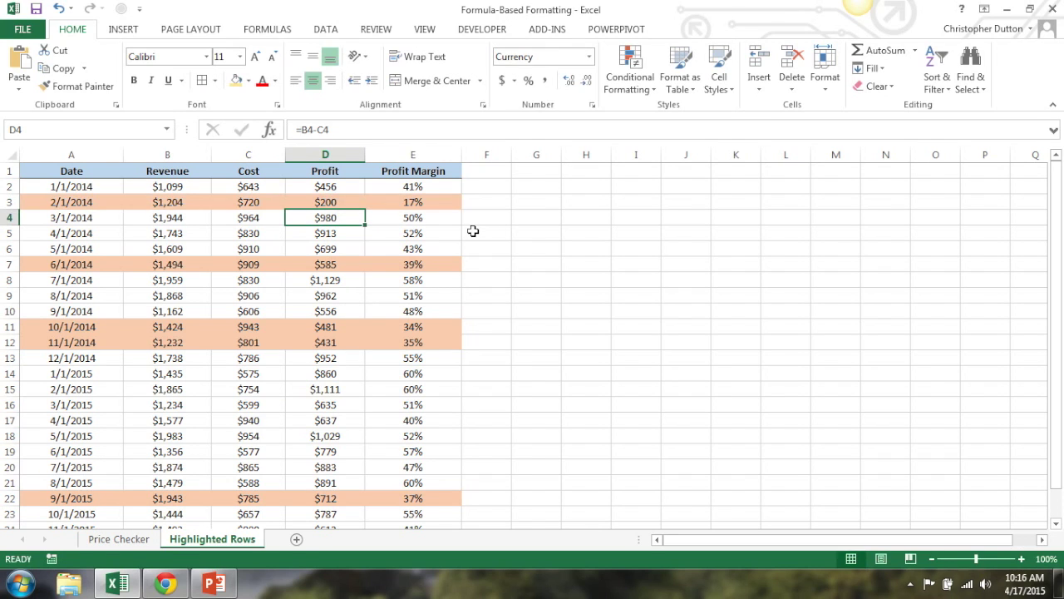